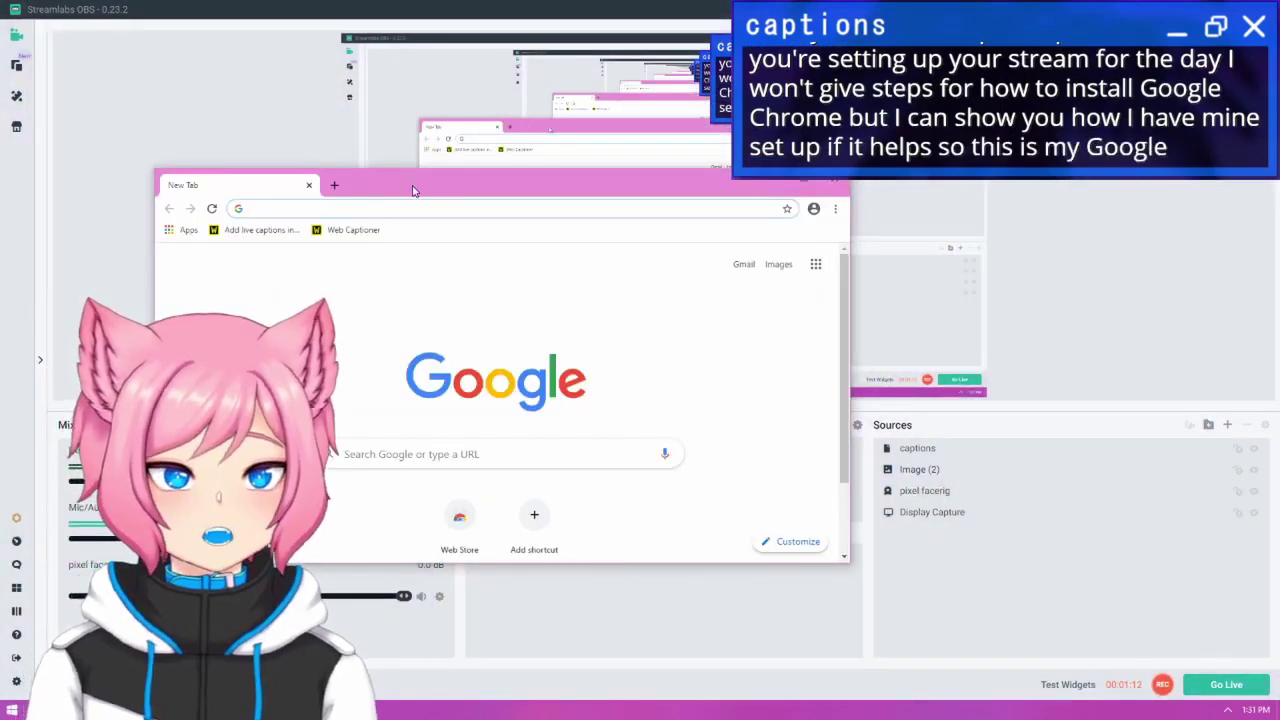
Place the Chrome window and load the Web Captioner page from its bookmark, with captioning running.
left_click_drag(414, 189, 632, 85)
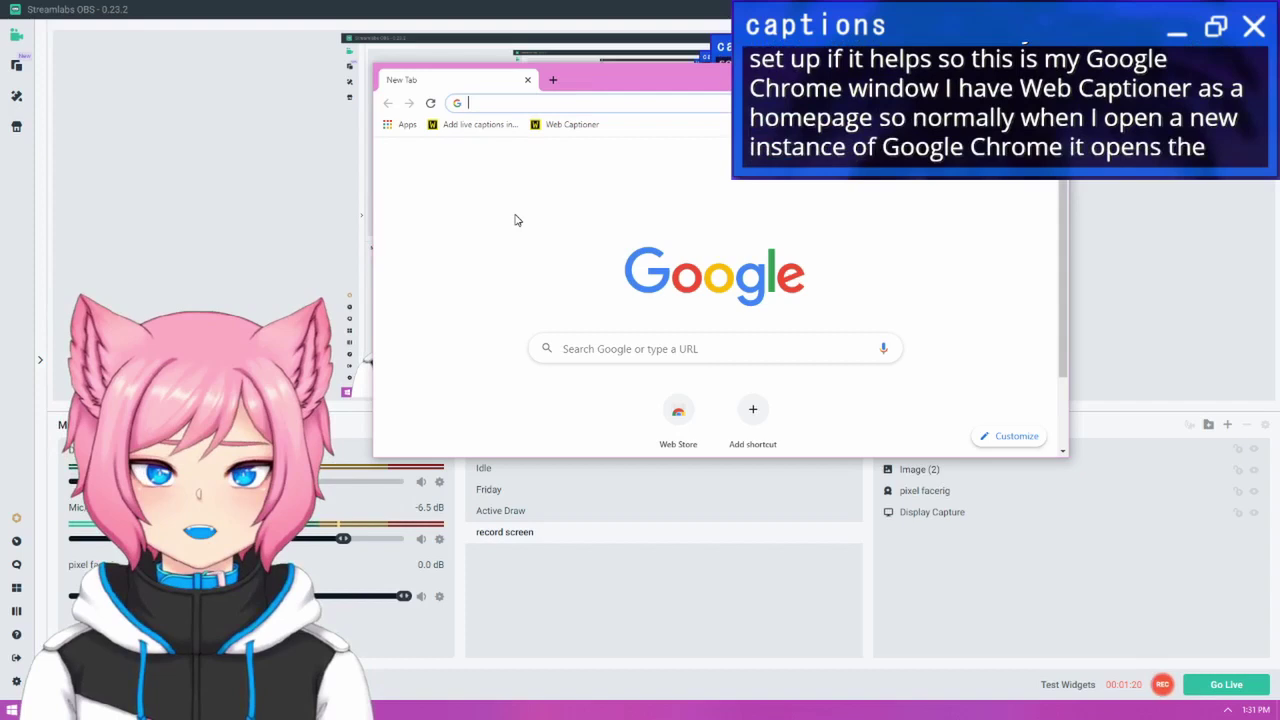
left_click(553, 125)
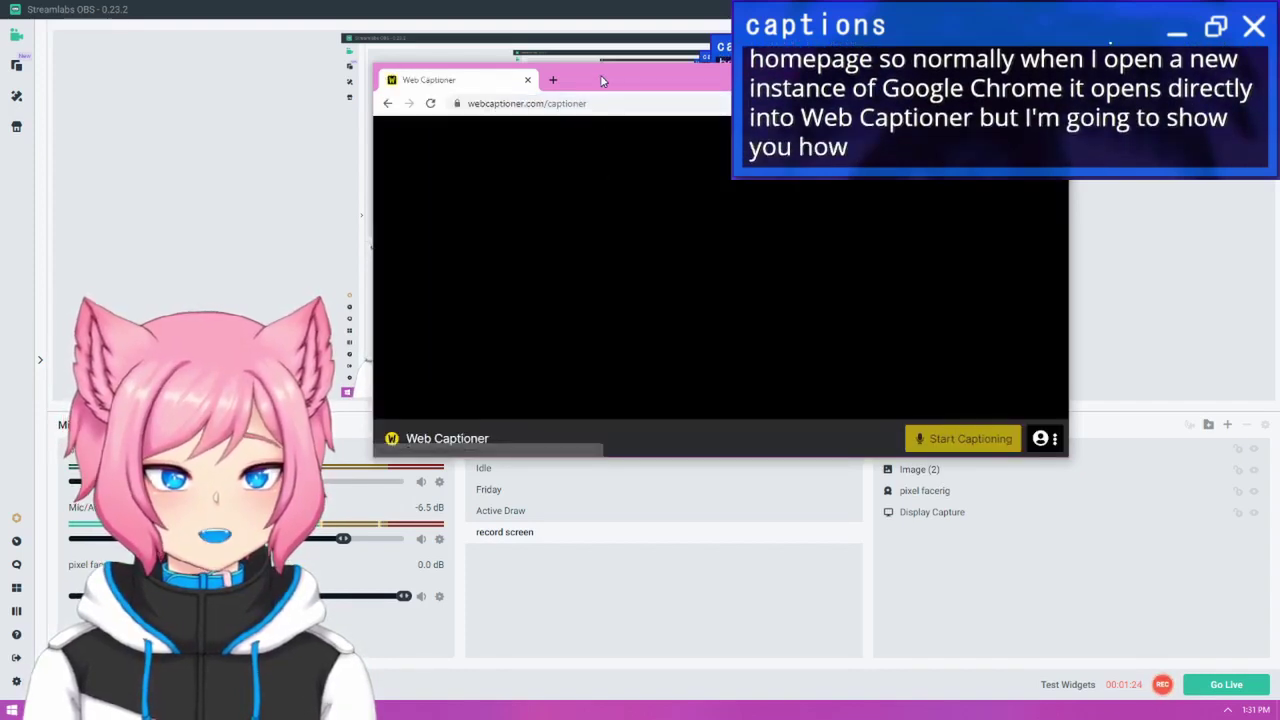
left_click_drag(603, 80, 493, 93)
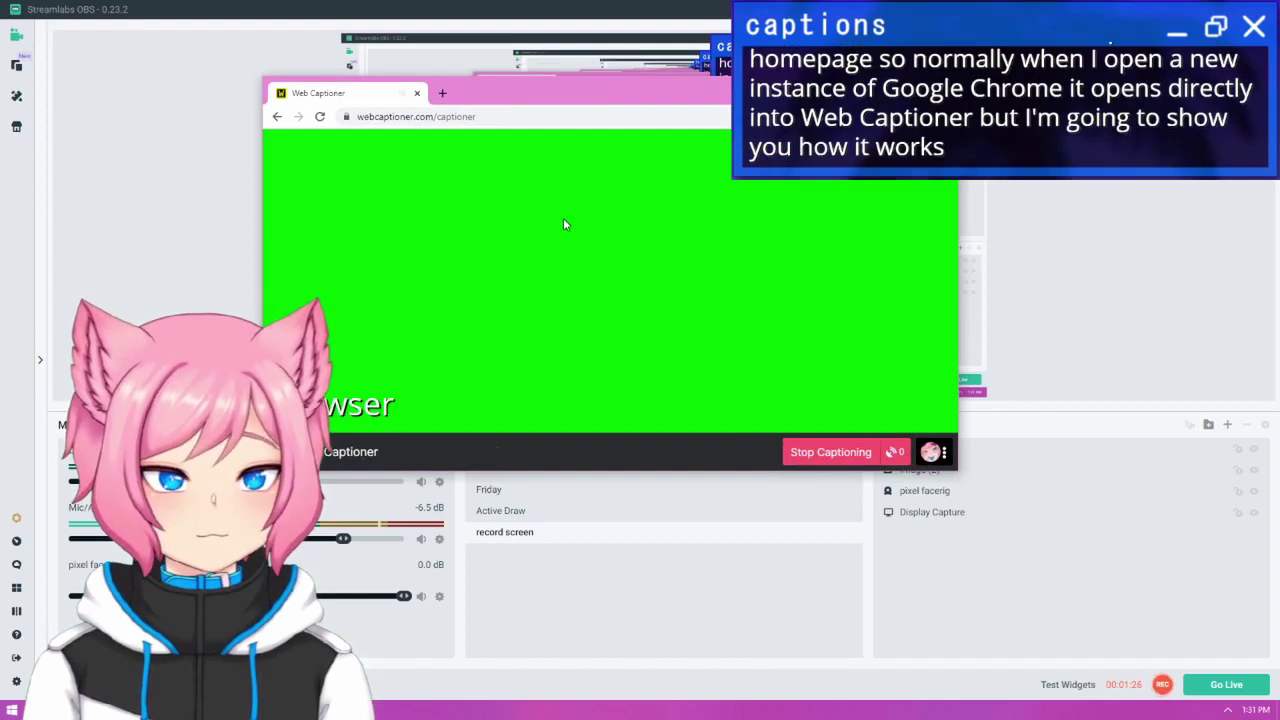
left_click_drag(631, 95, 546, 95)
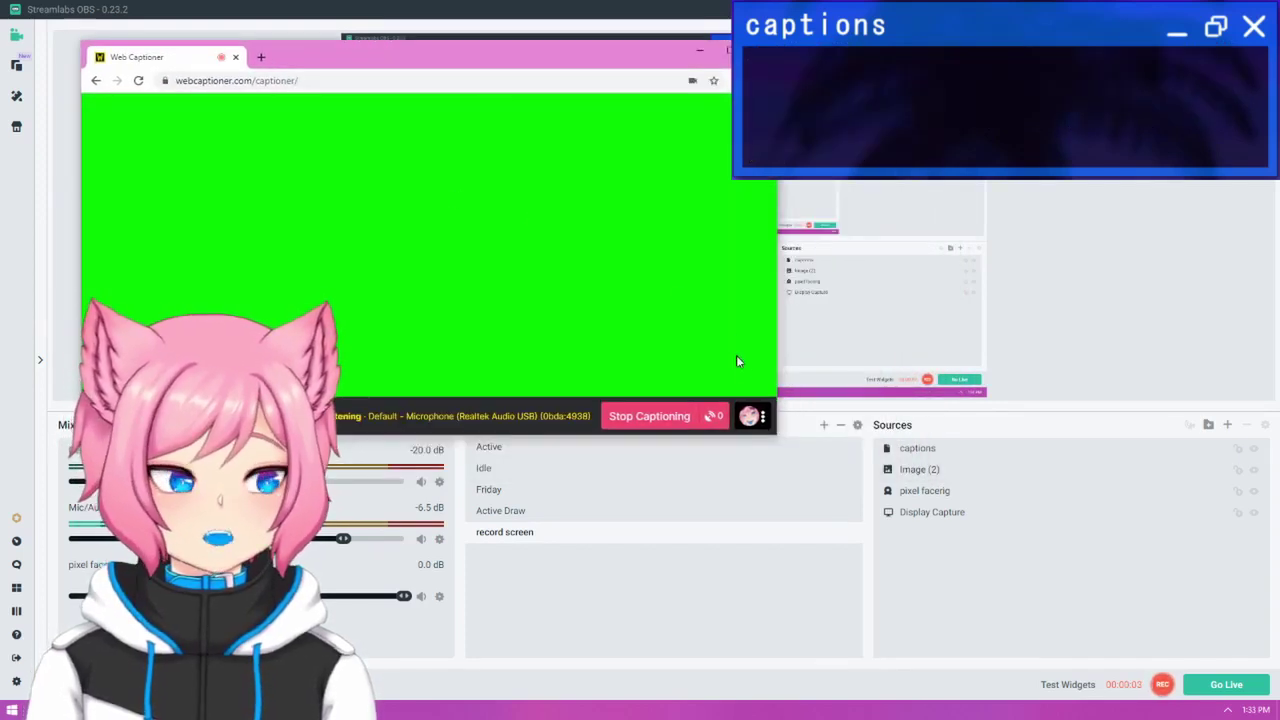
Open Web Captioner's Settings from the account menu and scroll through the page.
left_click(757, 417)
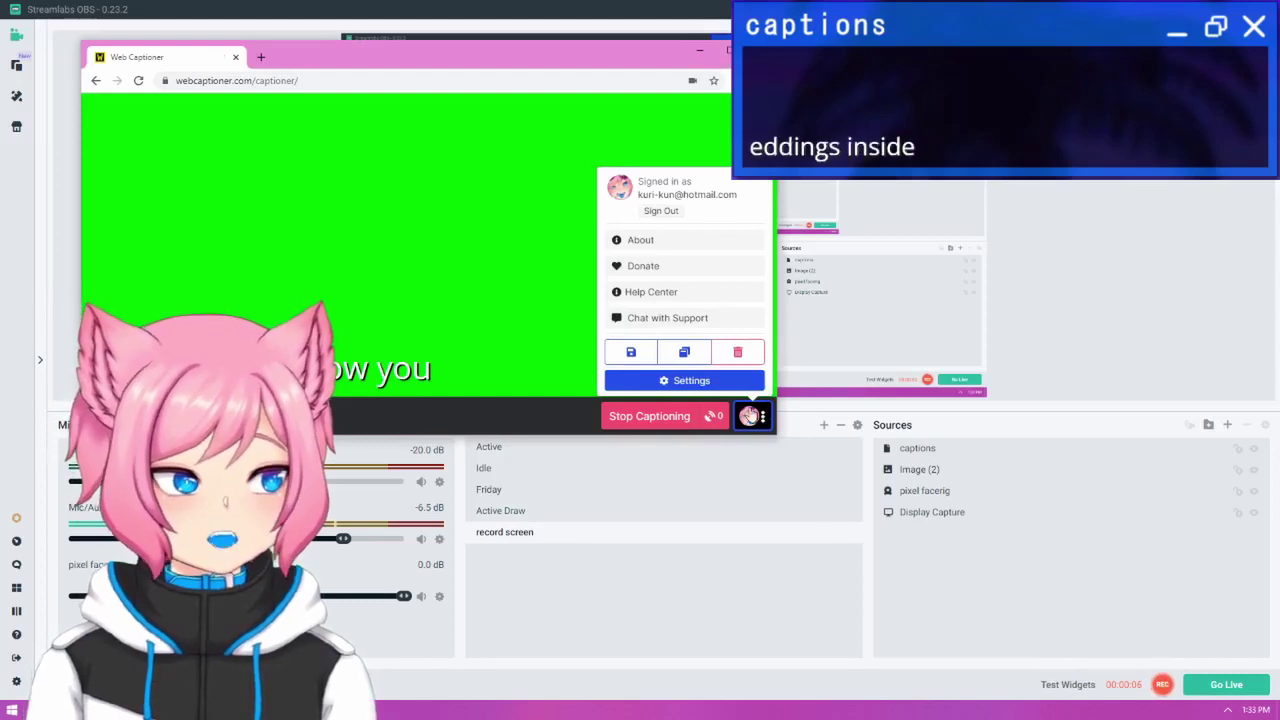
left_click(700, 383)
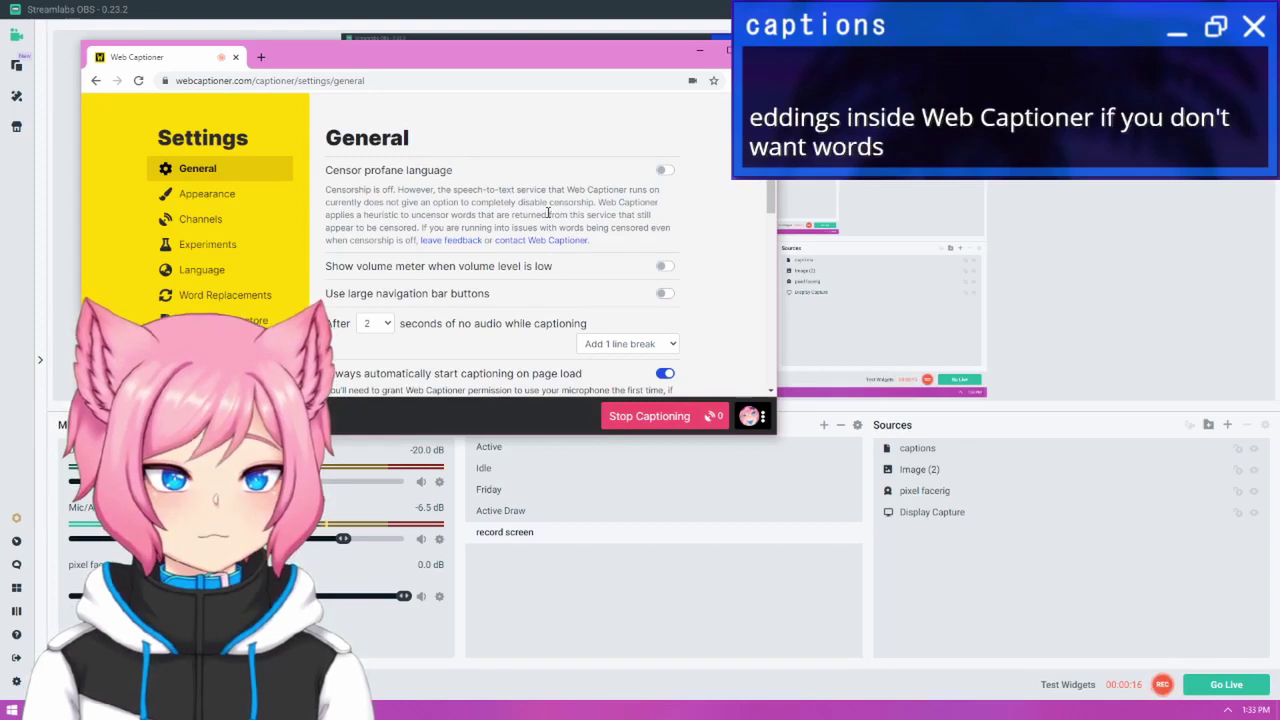
scroll(548, 213, "down", 1)
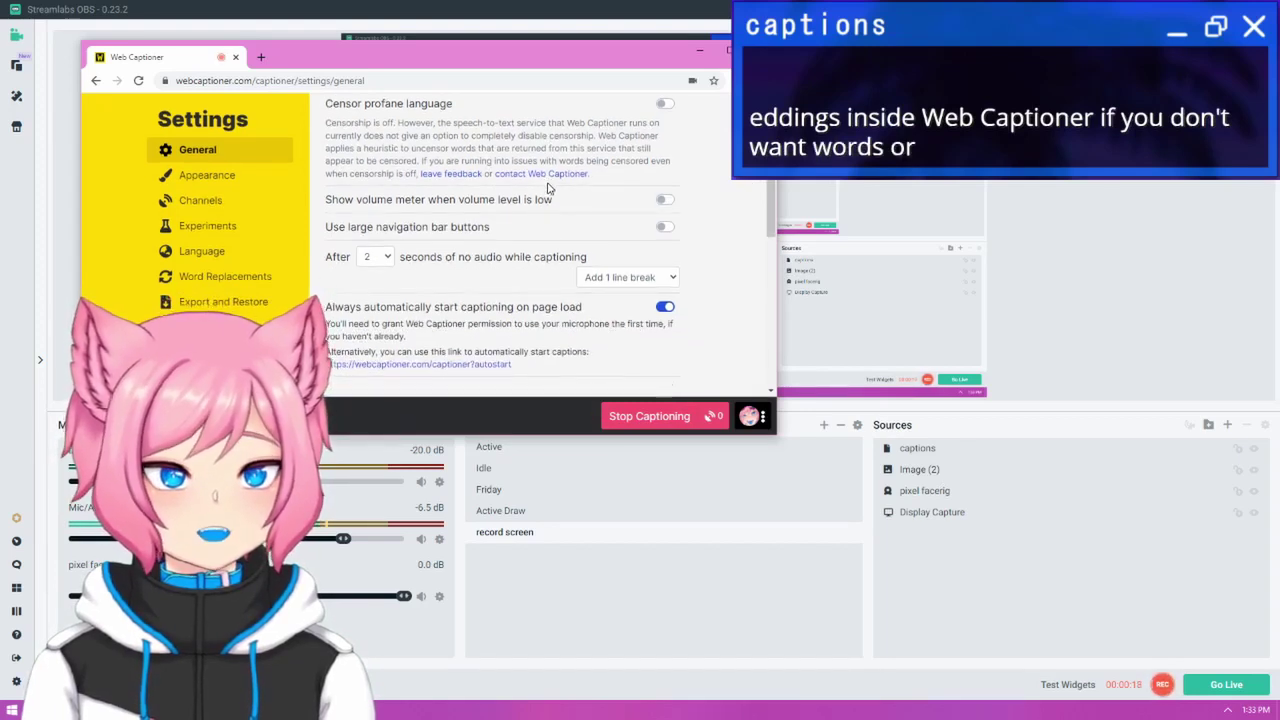
scroll(550, 205, "up", 1)
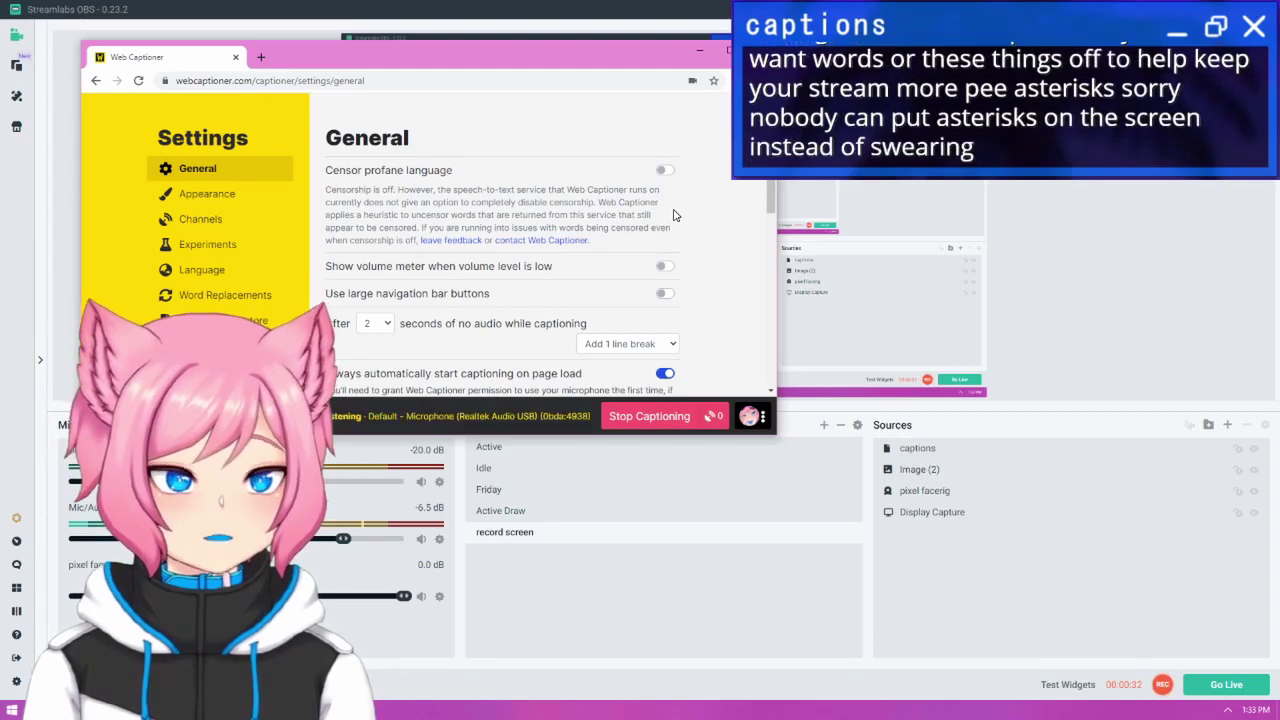
scroll(673, 215, "down", 1)
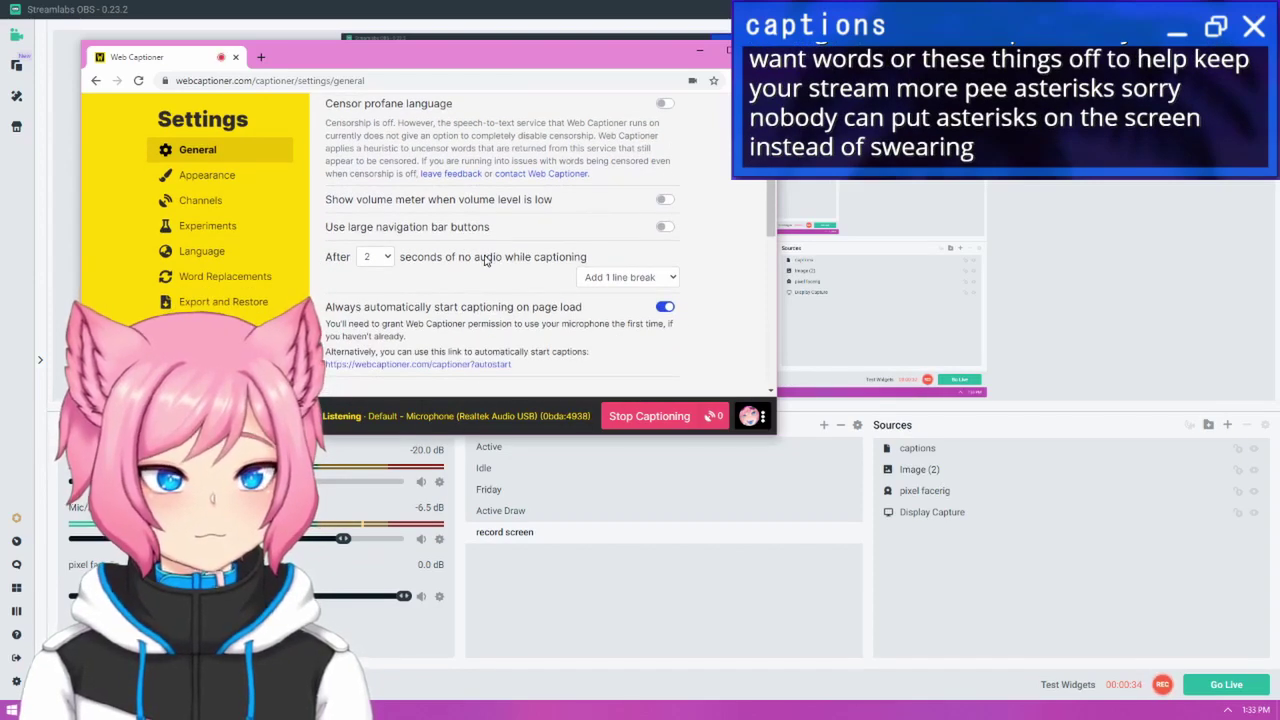
scroll(485, 260, "down", 2)
In Appearance settings, confirm the caption background colour stays pure green RGB (0, 255, 0).
left_click(206, 174)
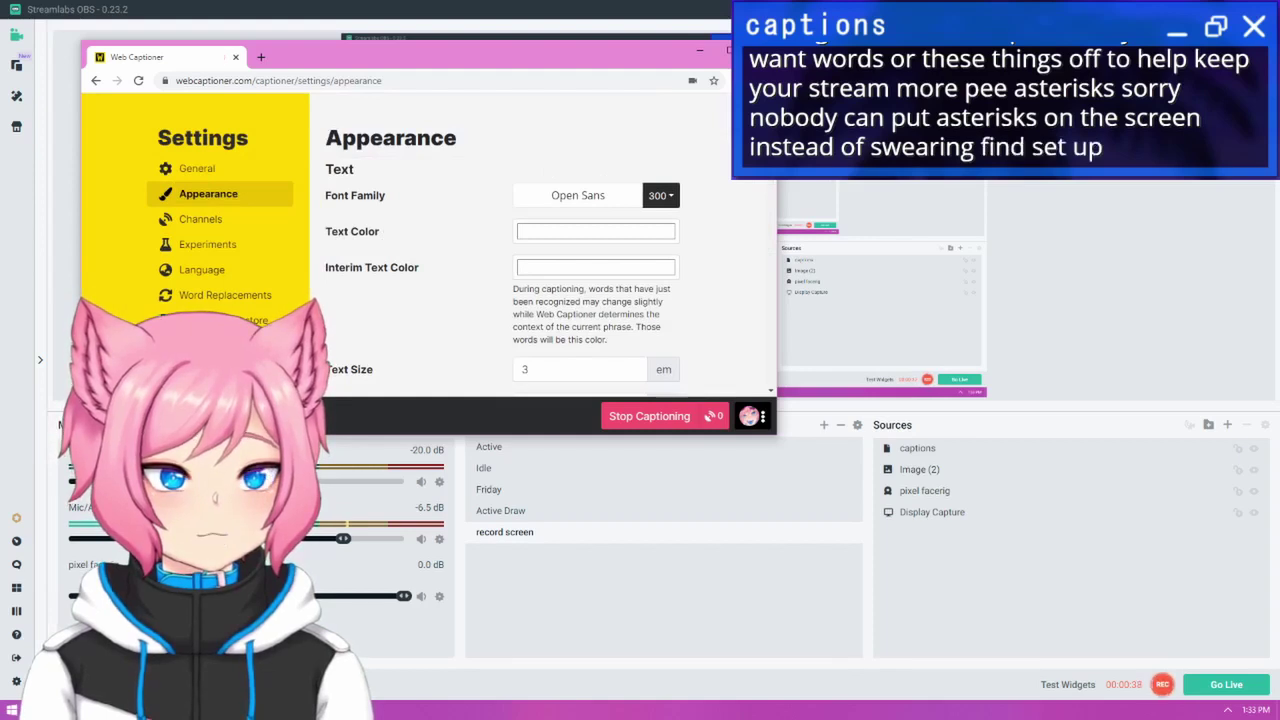
scroll(730, 175, "down", 3)
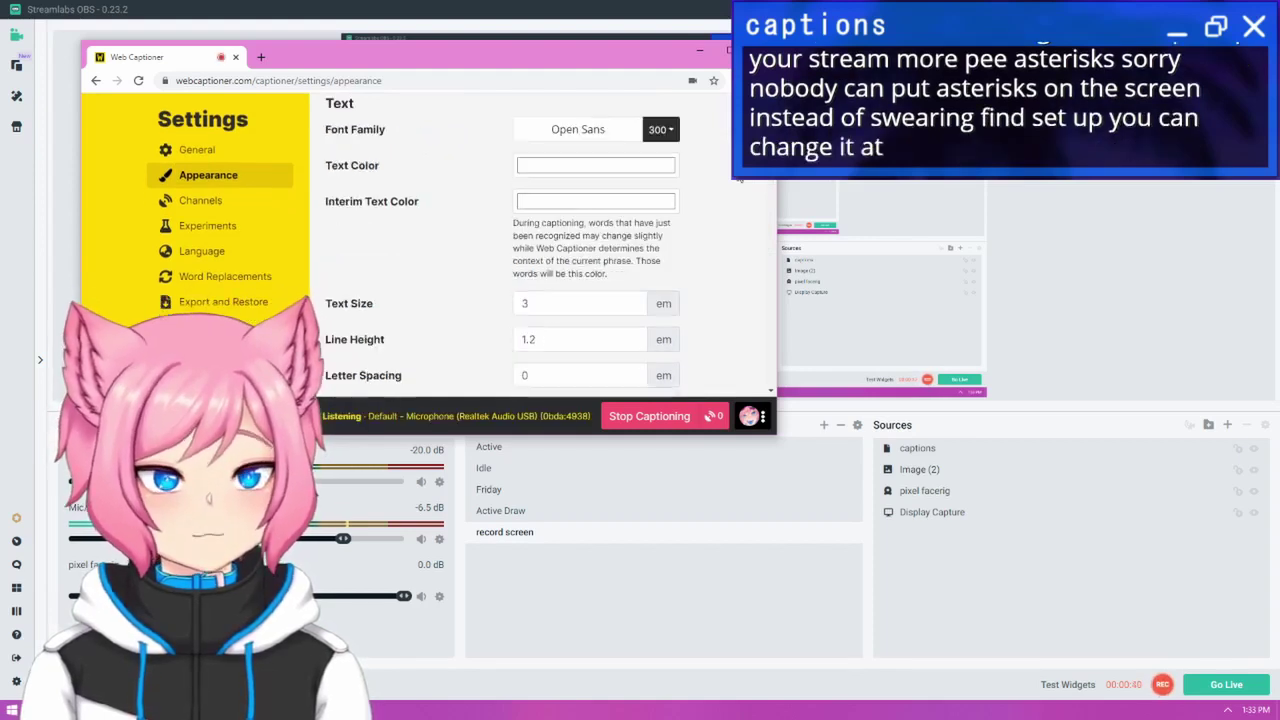
scroll(710, 178, "down", 5)
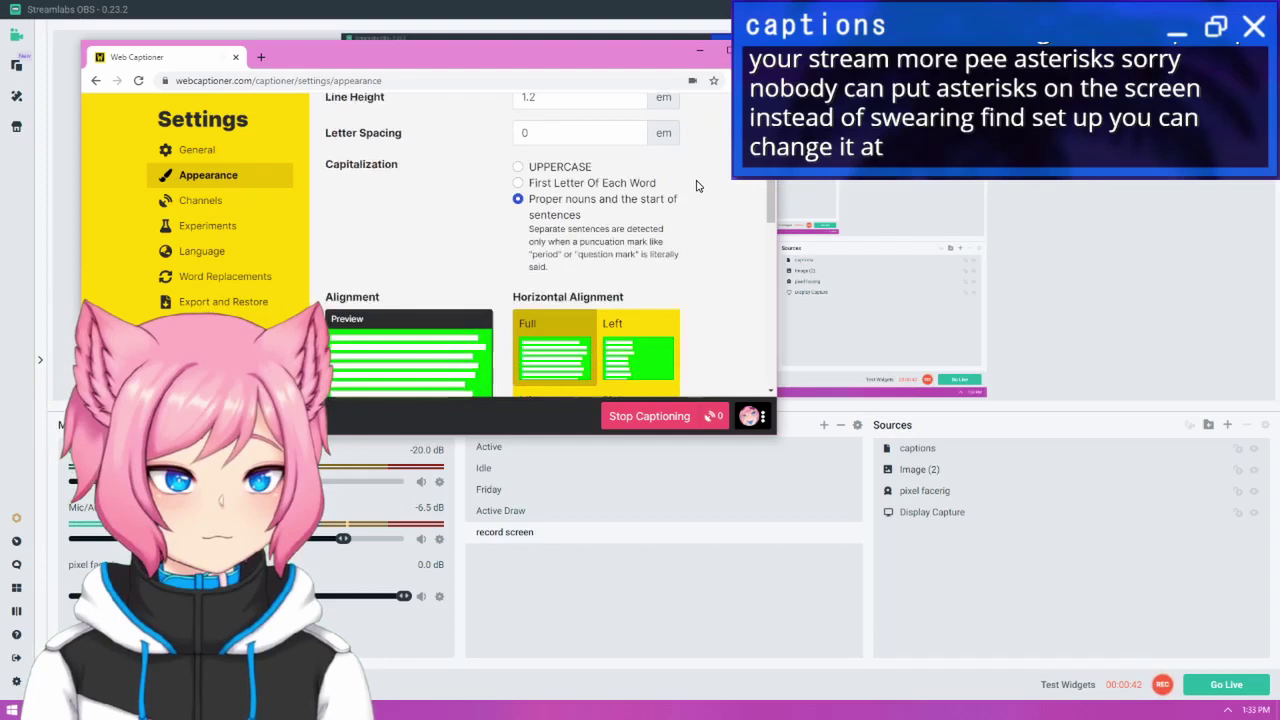
scroll(690, 183, "down", 7)
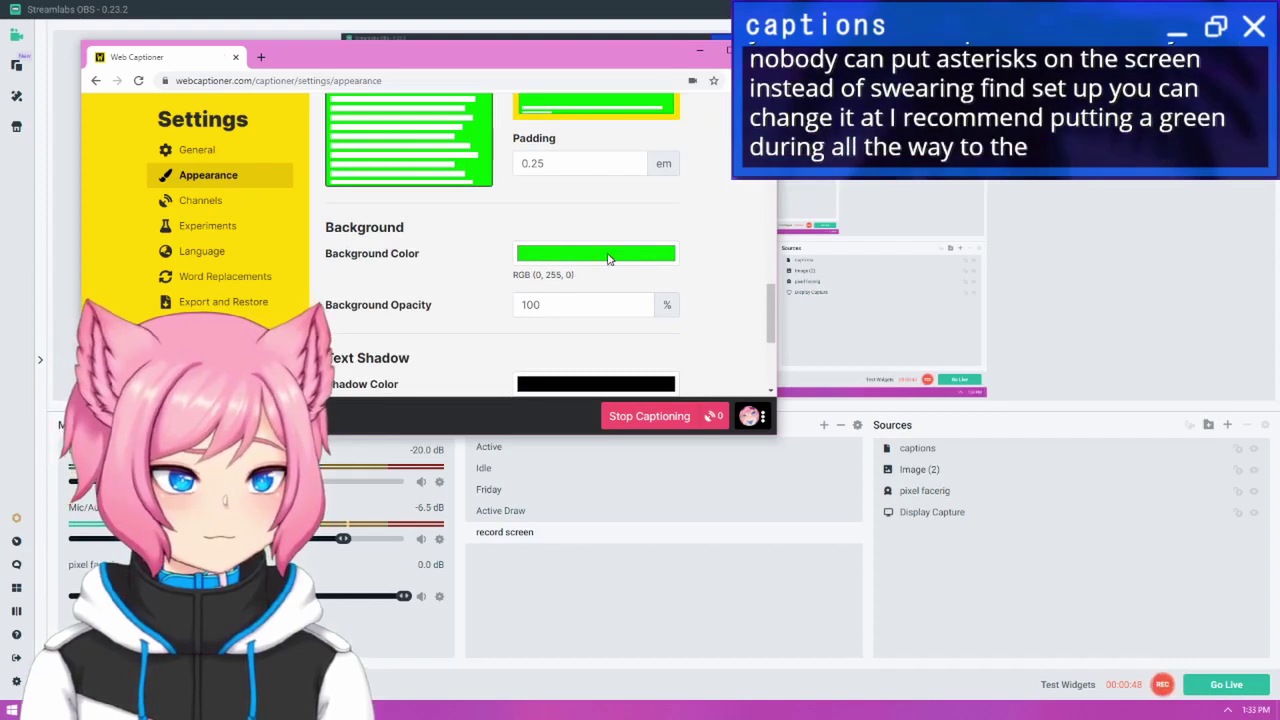
left_click(608, 256)
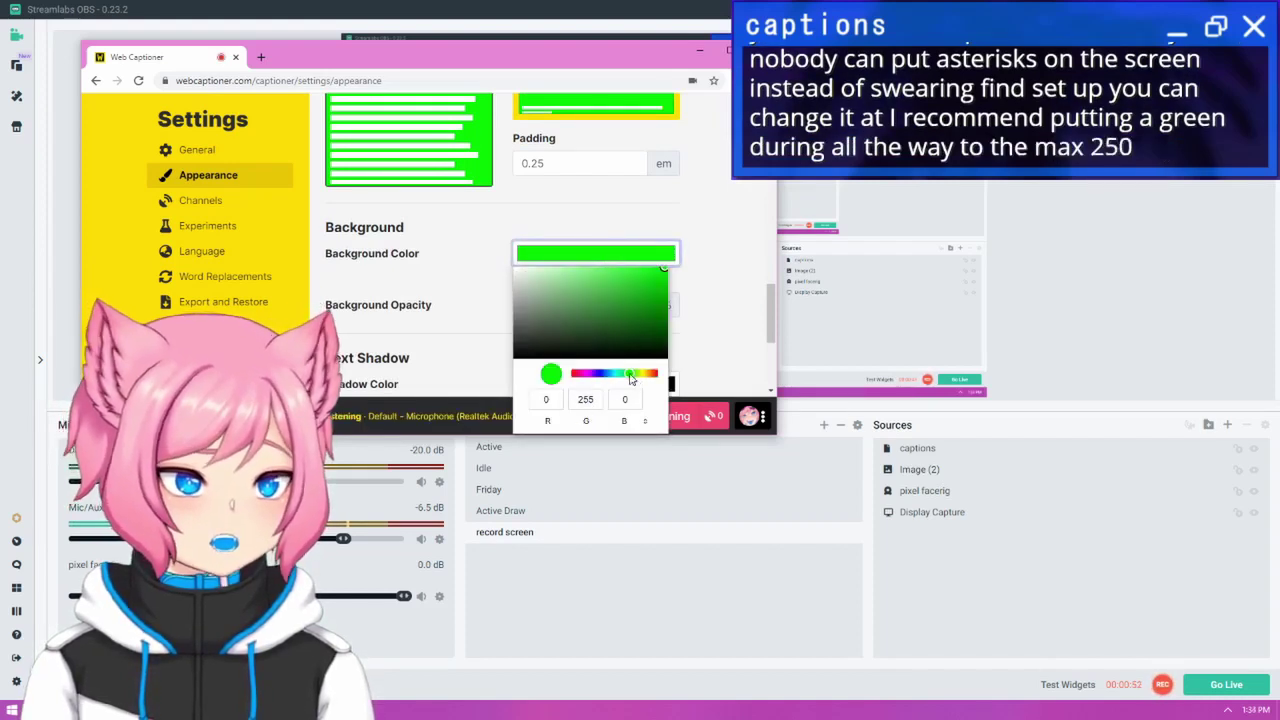
left_click(692, 274)
scroll(698, 271, "down", 1)
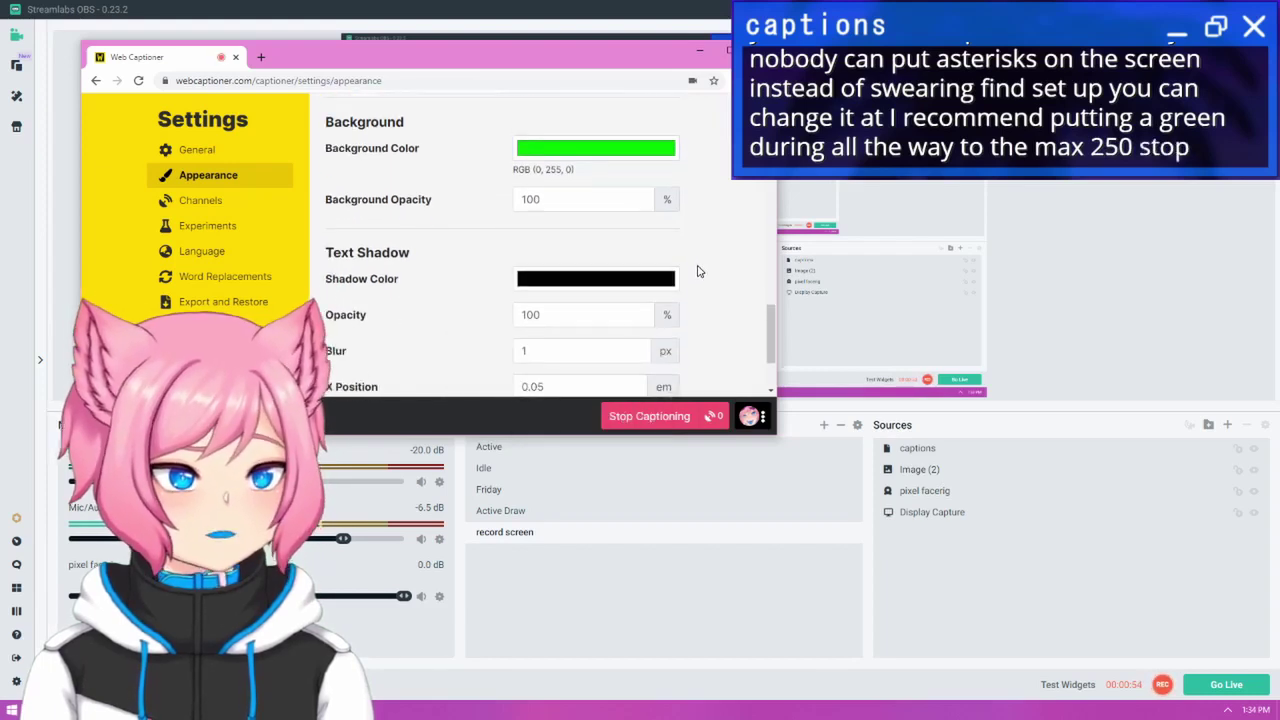
scroll(698, 271, "up", 3)
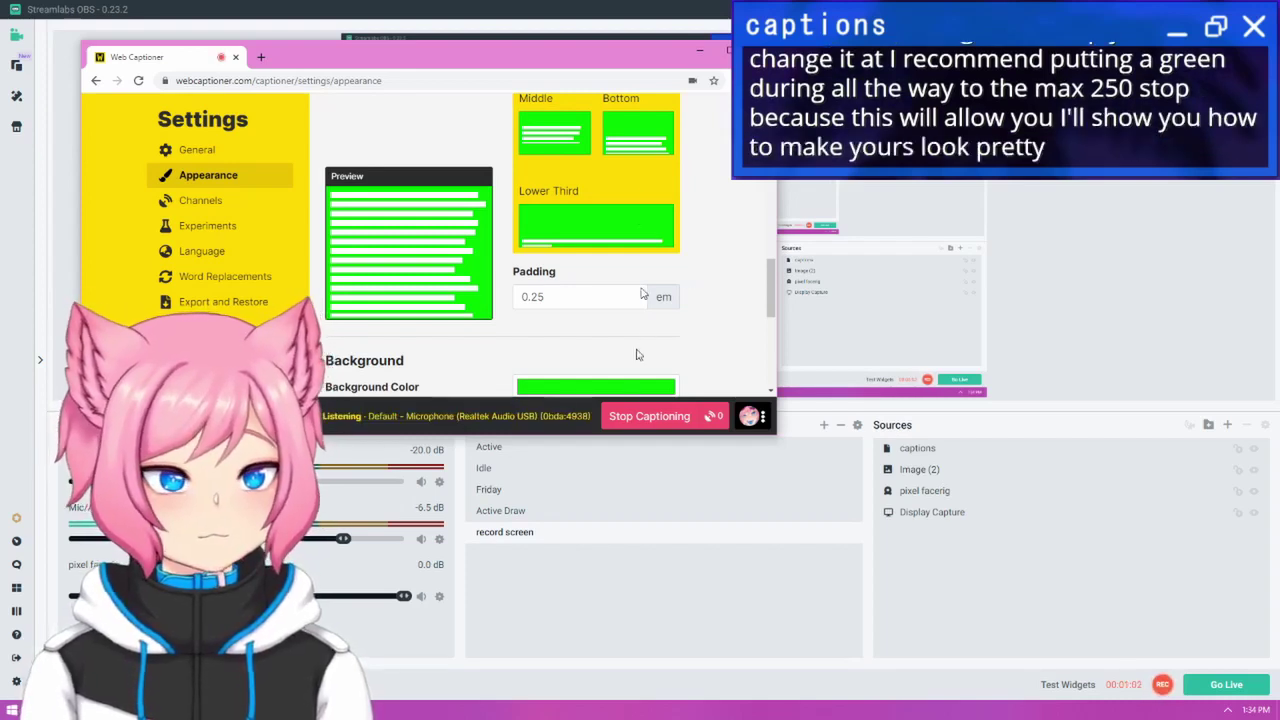
Return to the live captioner page, move its window aside, and bring Streamlabs OBS forward.
key("Escape")
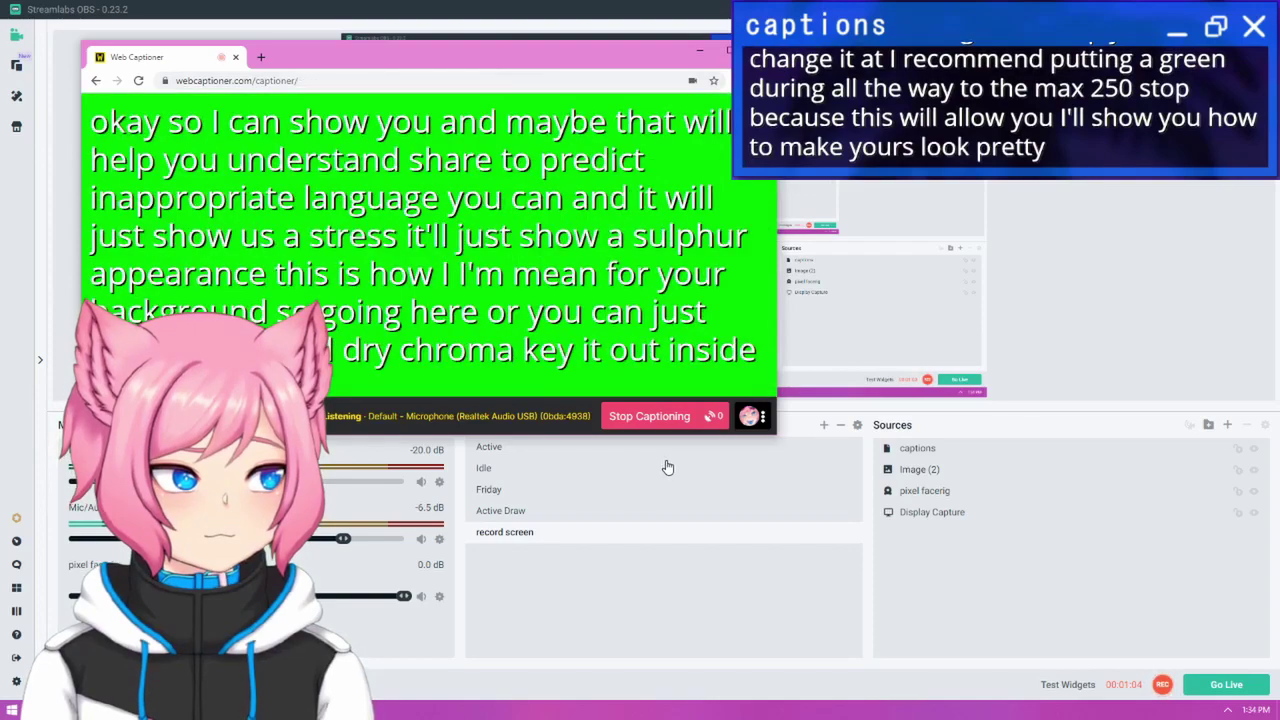
left_click_drag(494, 62, 663, 285)
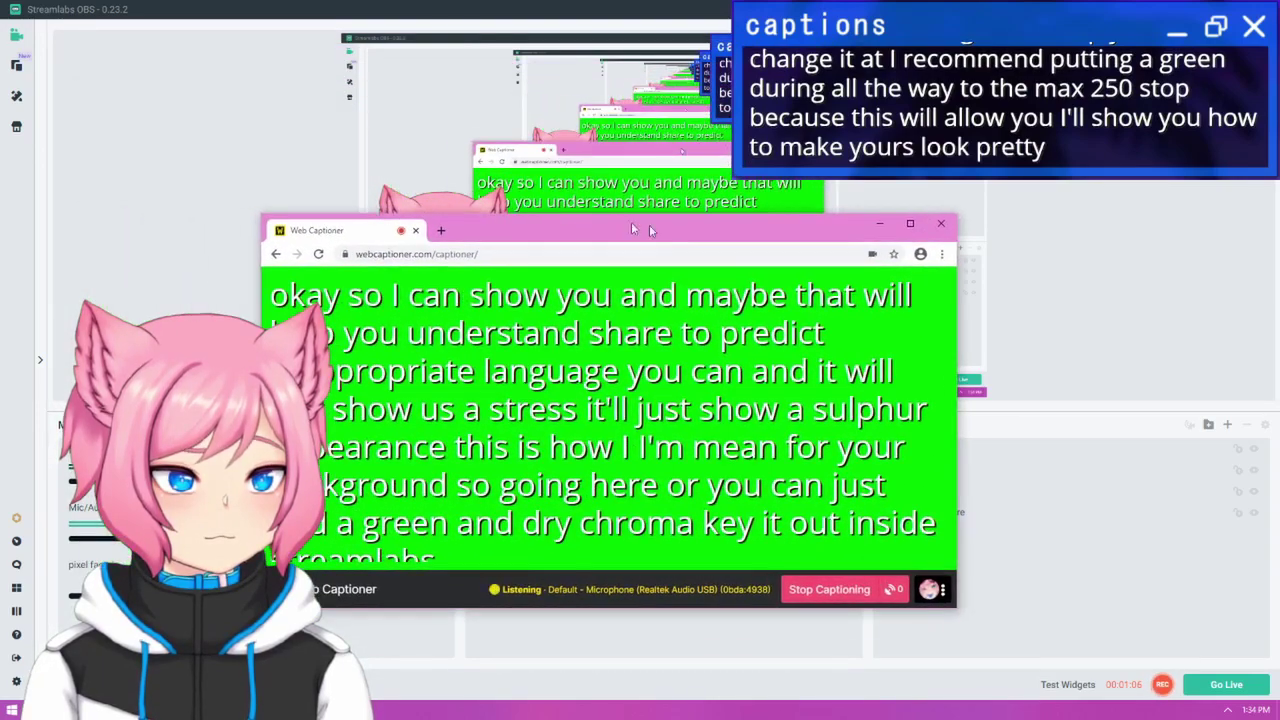
left_click(214, 137)
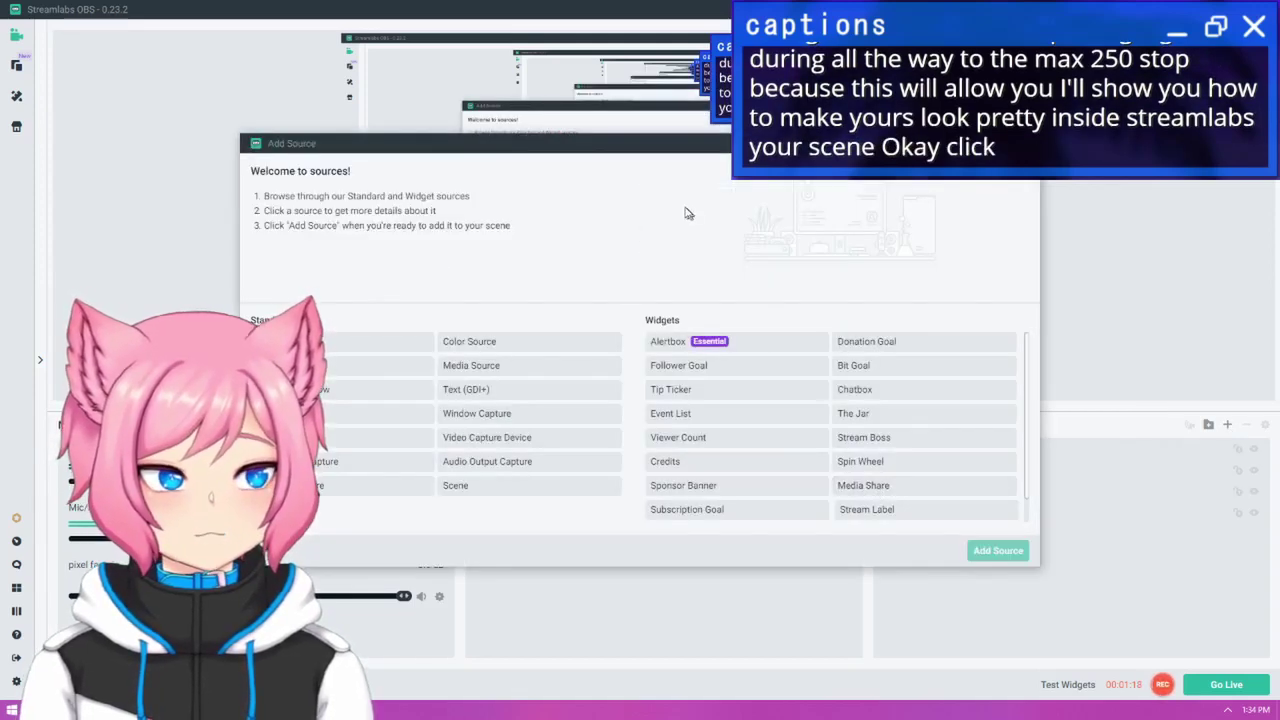
In the source picker, select Window Capture as the source type.
left_click_drag(629, 150, 651, 37)
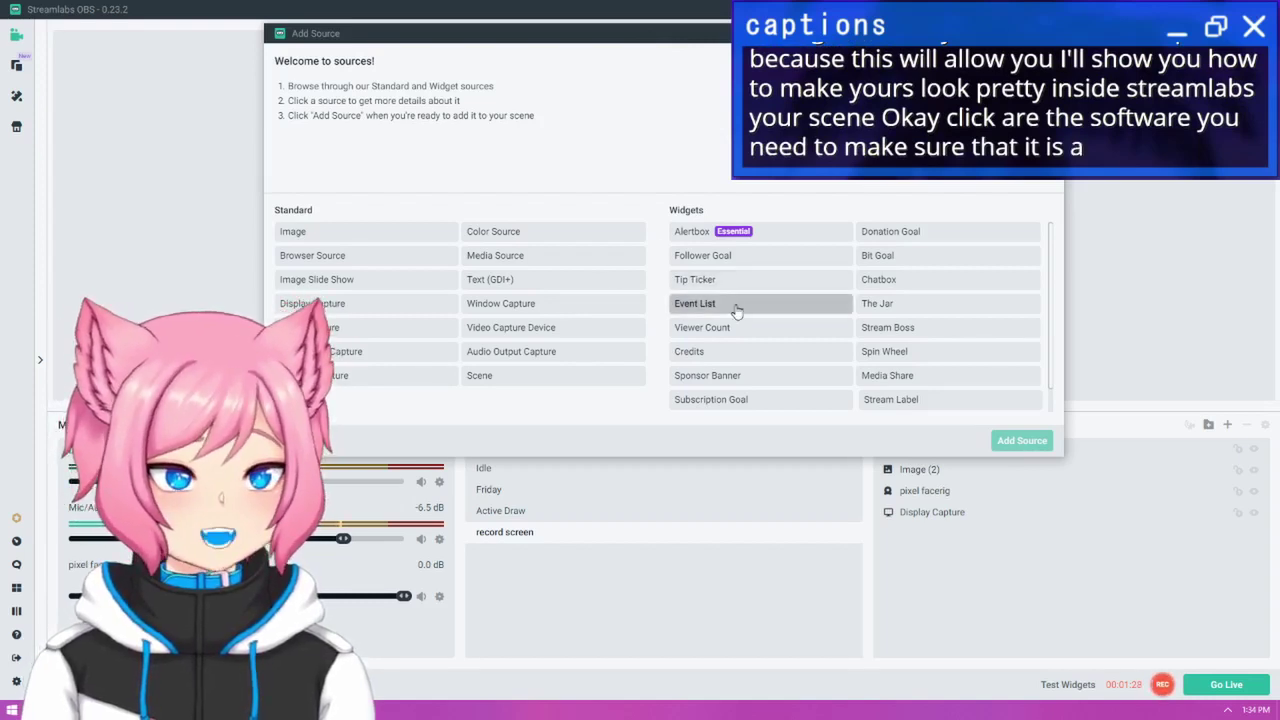
left_click(349, 260)
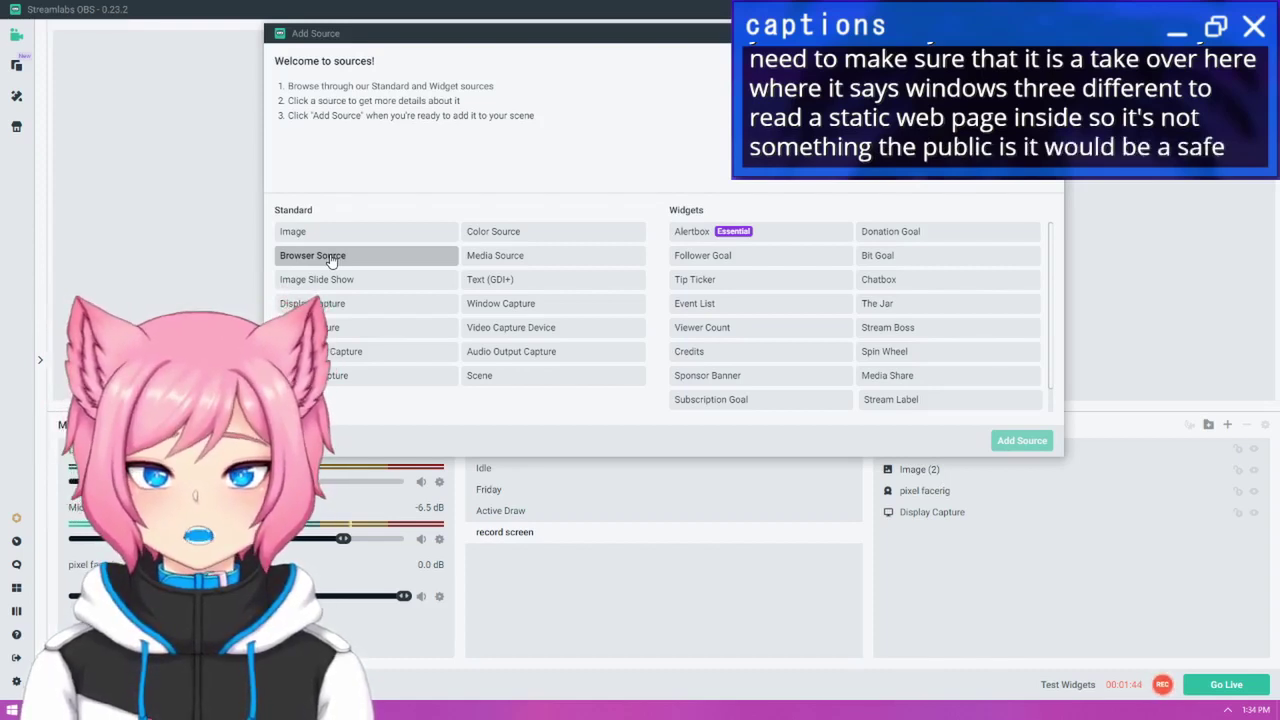
left_click(568, 305)
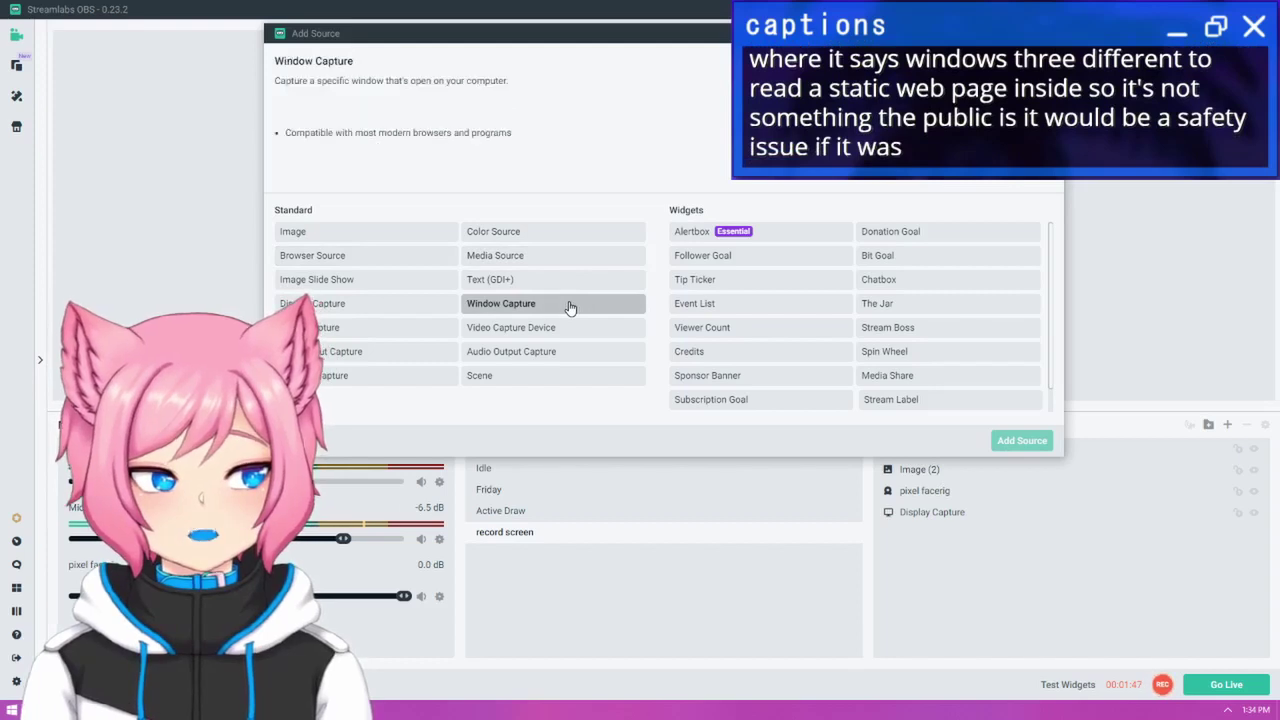
Create a new Window Capture source named 'Web Captioner'.
left_click(1025, 441)
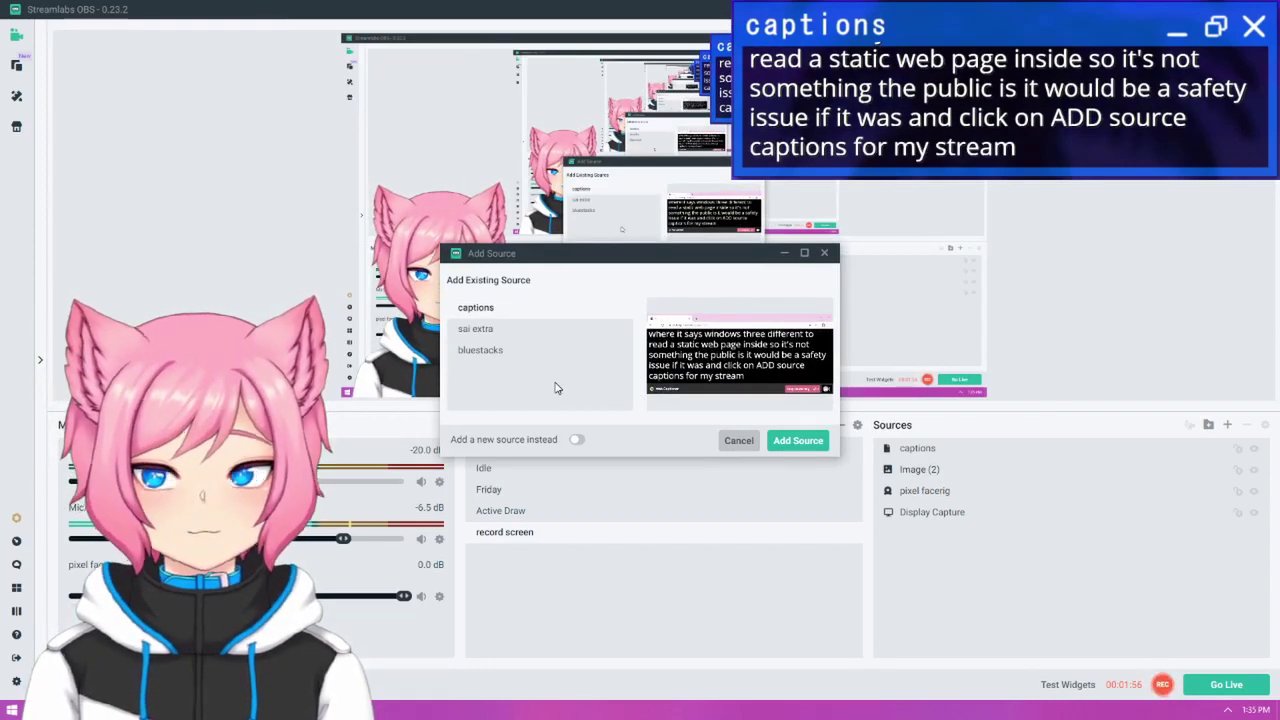
left_click(577, 439)
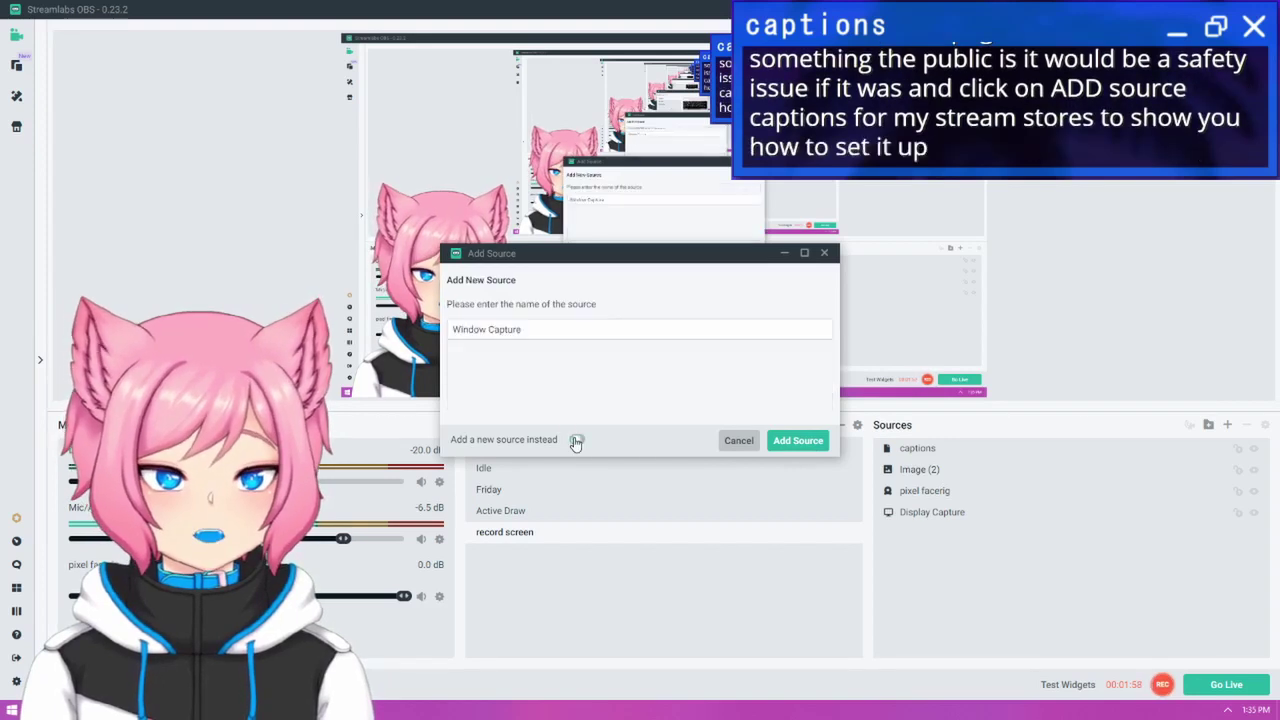
left_click_drag(521, 330, 453, 330)
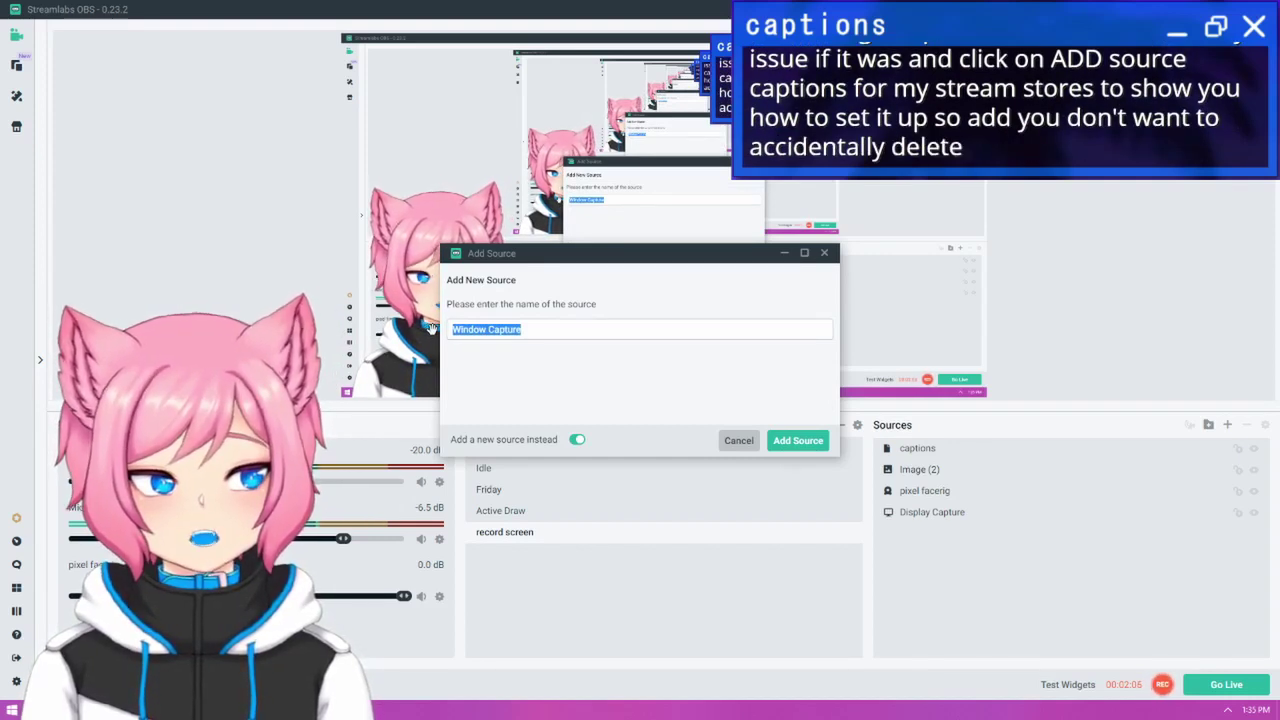
type("eb C")
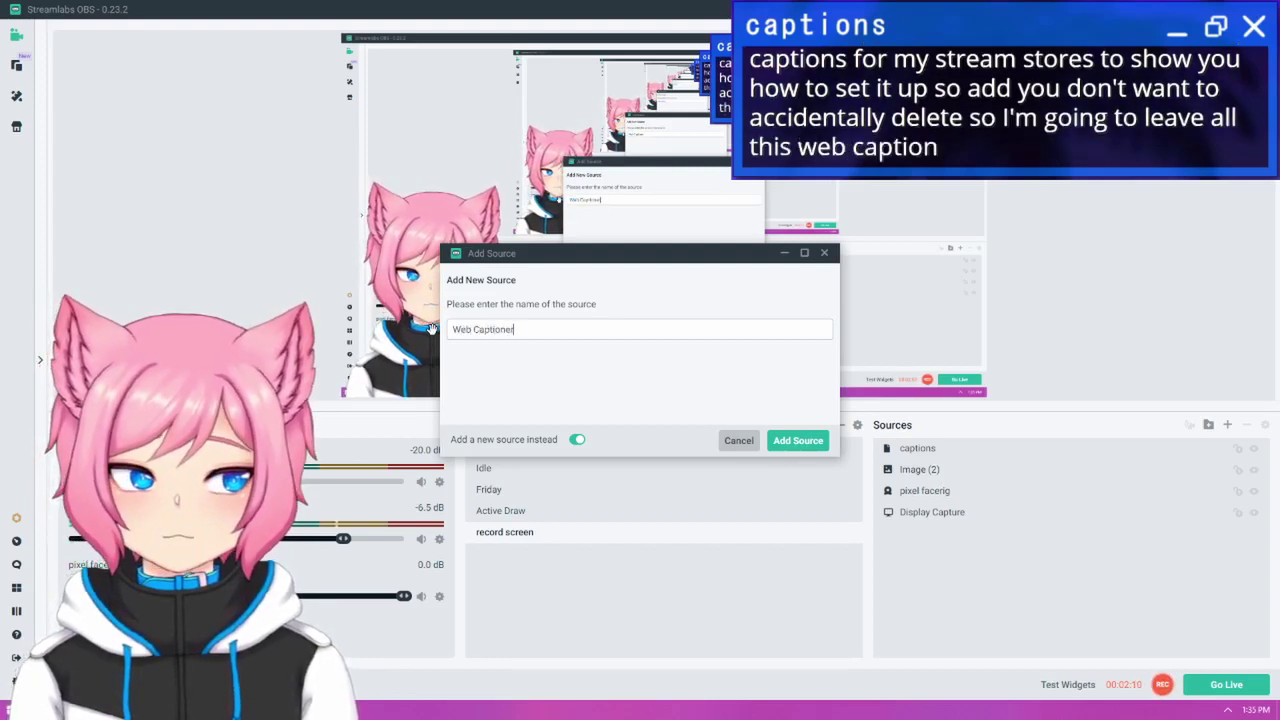
left_click(795, 441)
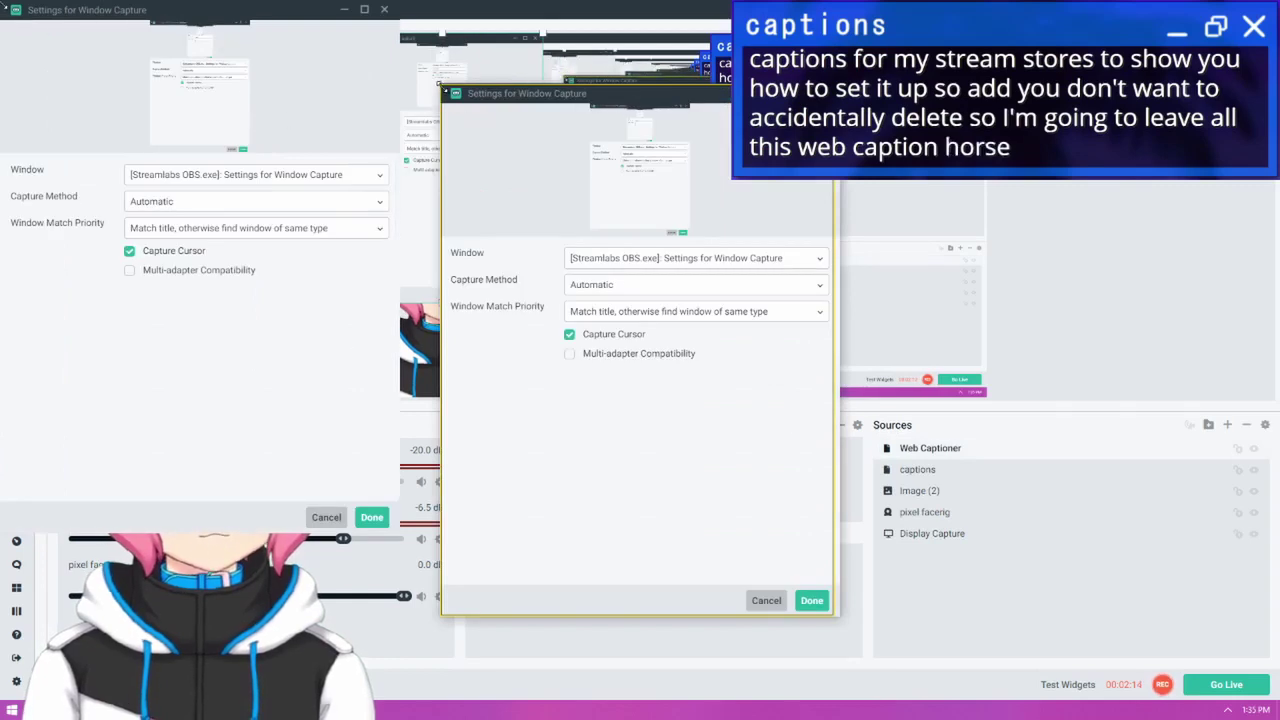
Capture the Chrome Web Captioner window with 'Window title must match' as match priority.
left_click_drag(440, 86, 386, 86)
left_click_drag(466, 102, 561, 99)
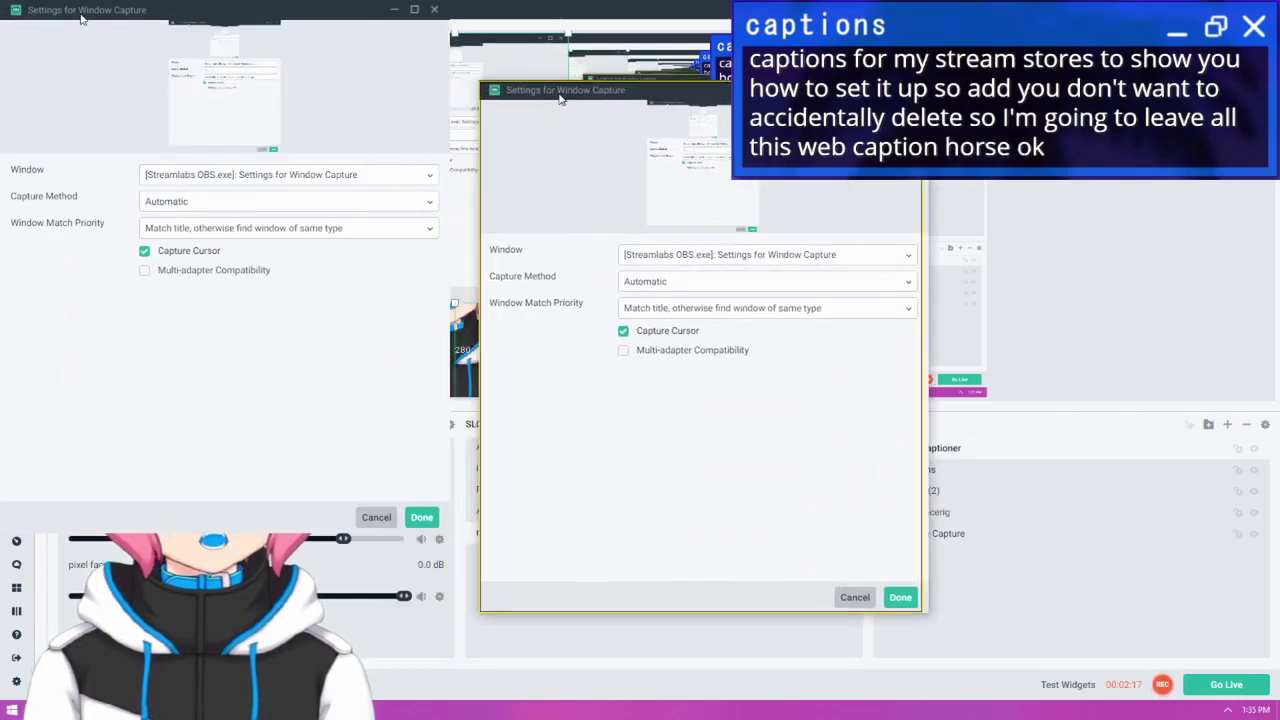
left_click(647, 258)
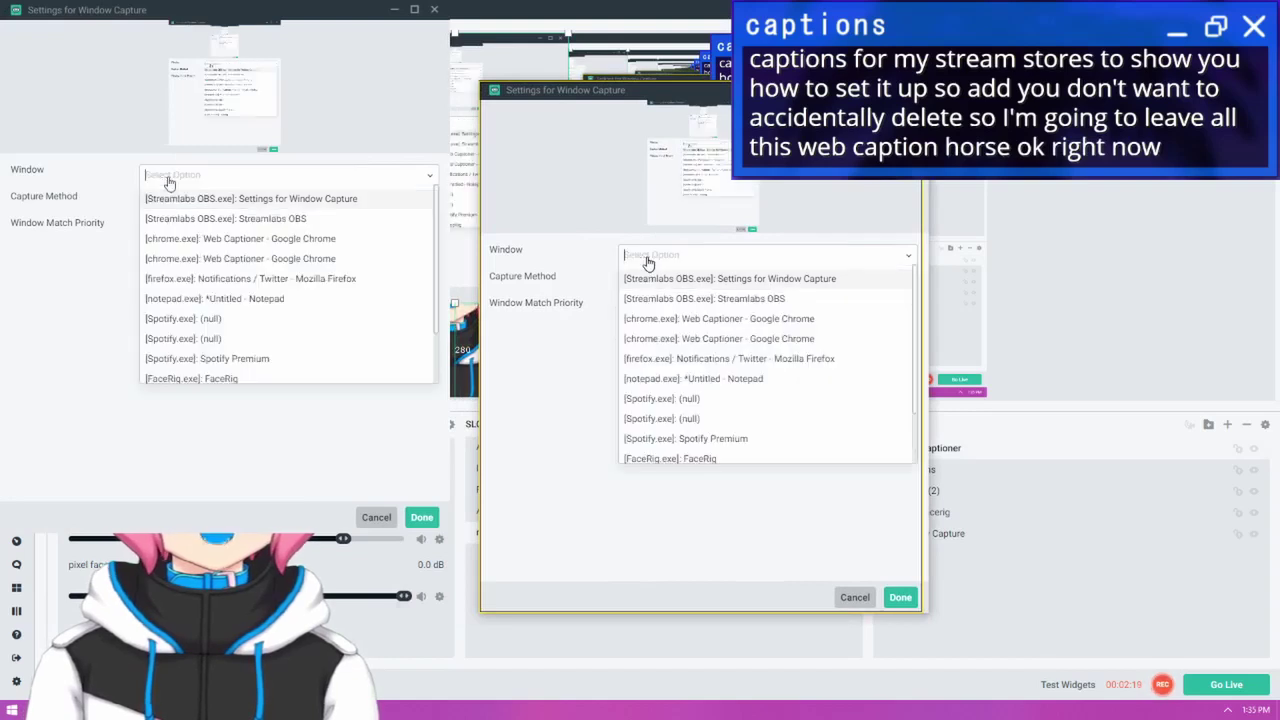
left_click(676, 340)
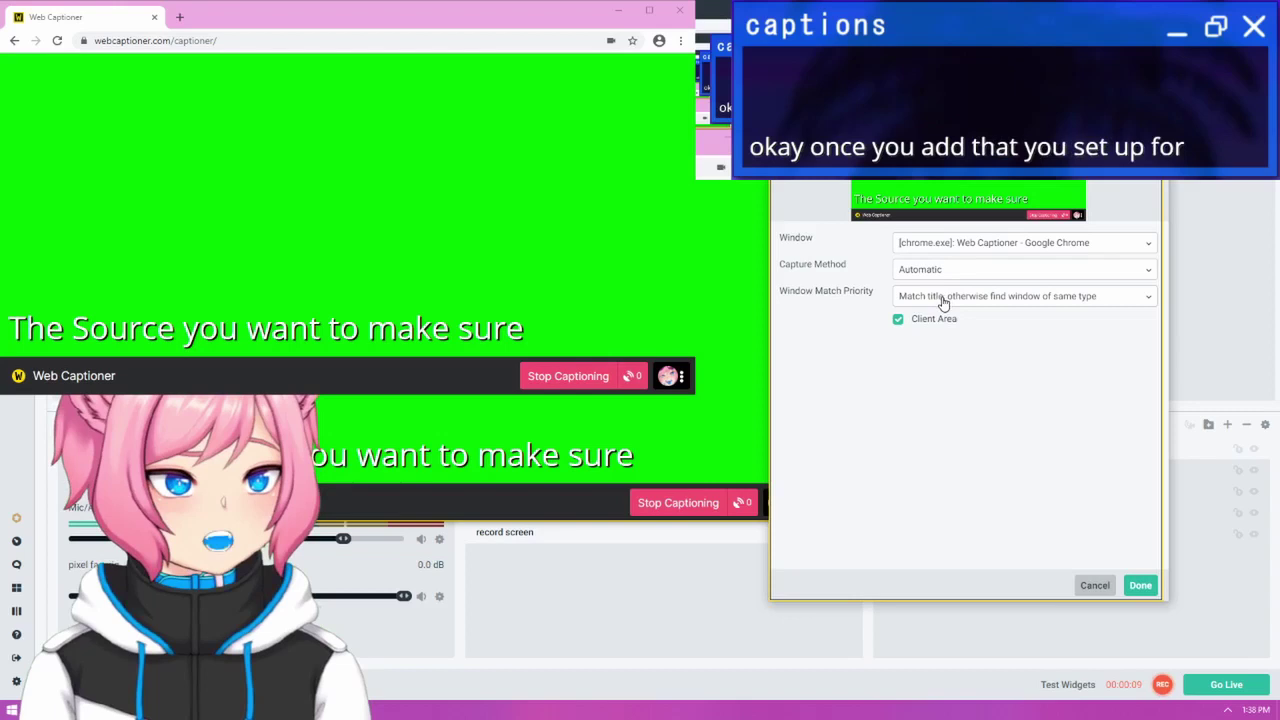
left_click(942, 298)
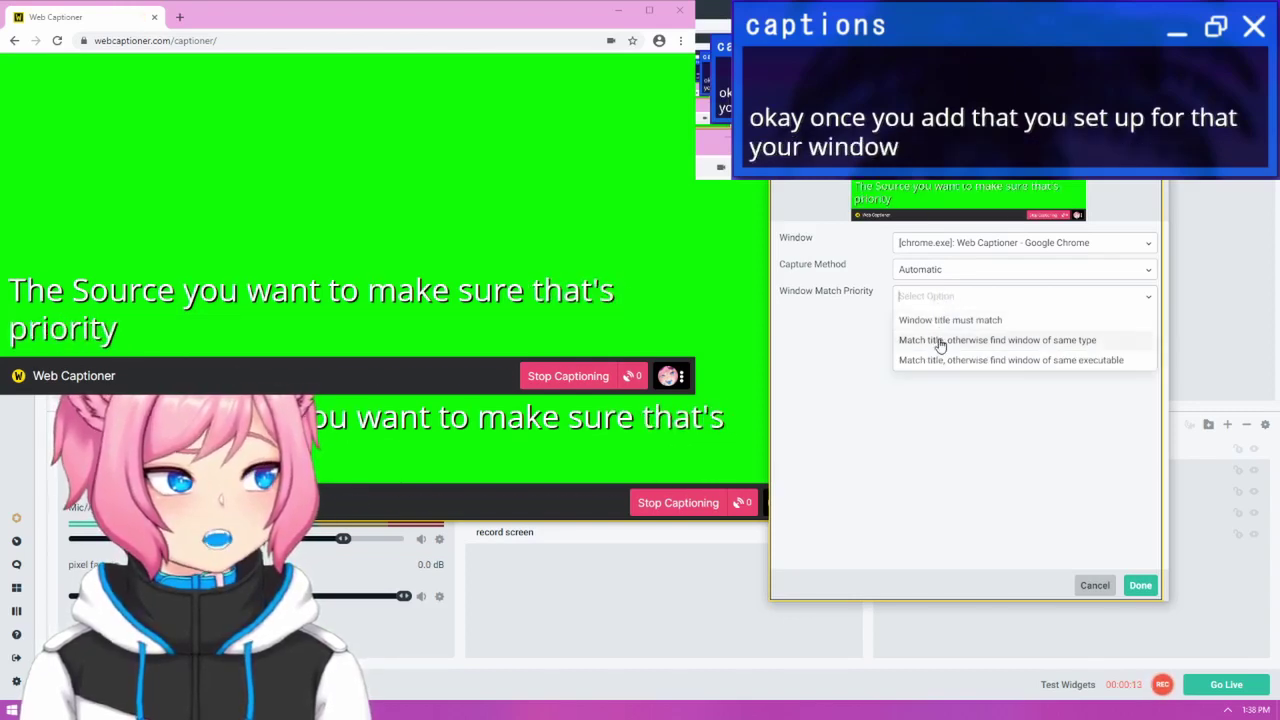
left_click(906, 321)
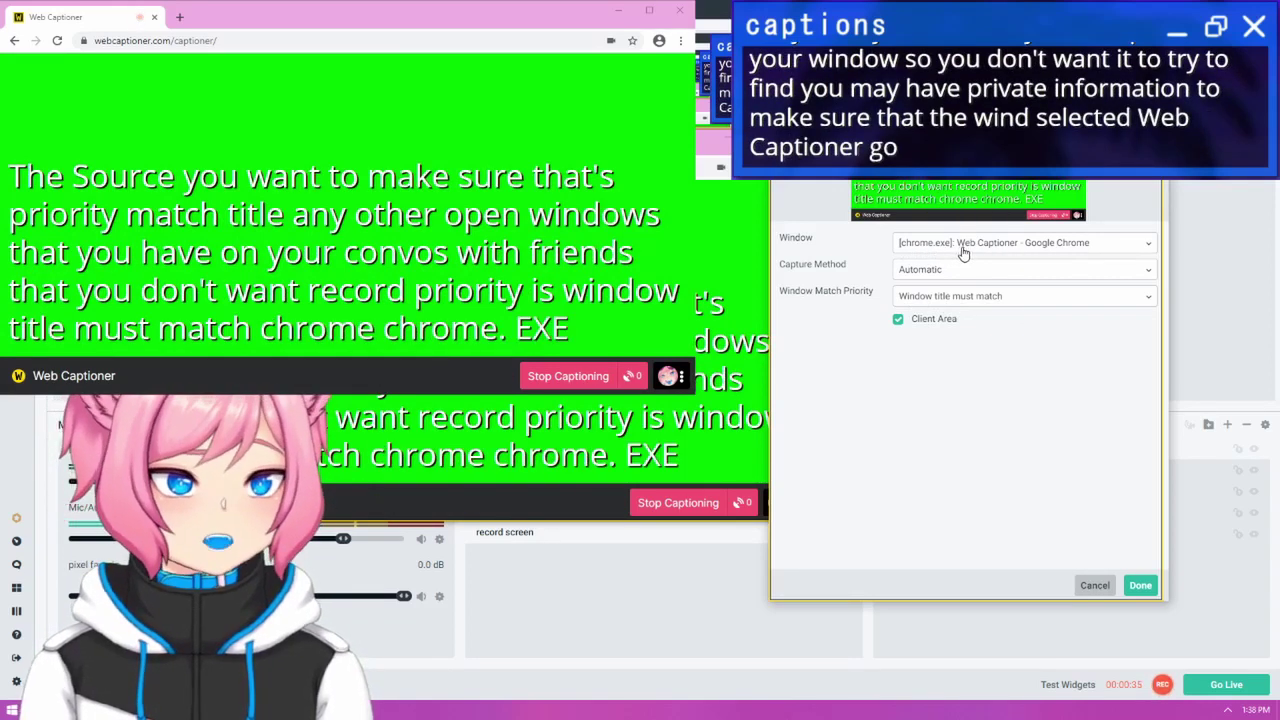
Move the Chrome window aside and crop the browser bars off the Web Captioner capture.
left_click(1141, 586)
left_click_drag(334, 30, 754, 145)
left_click_drag(972, 213, 1063, 331)
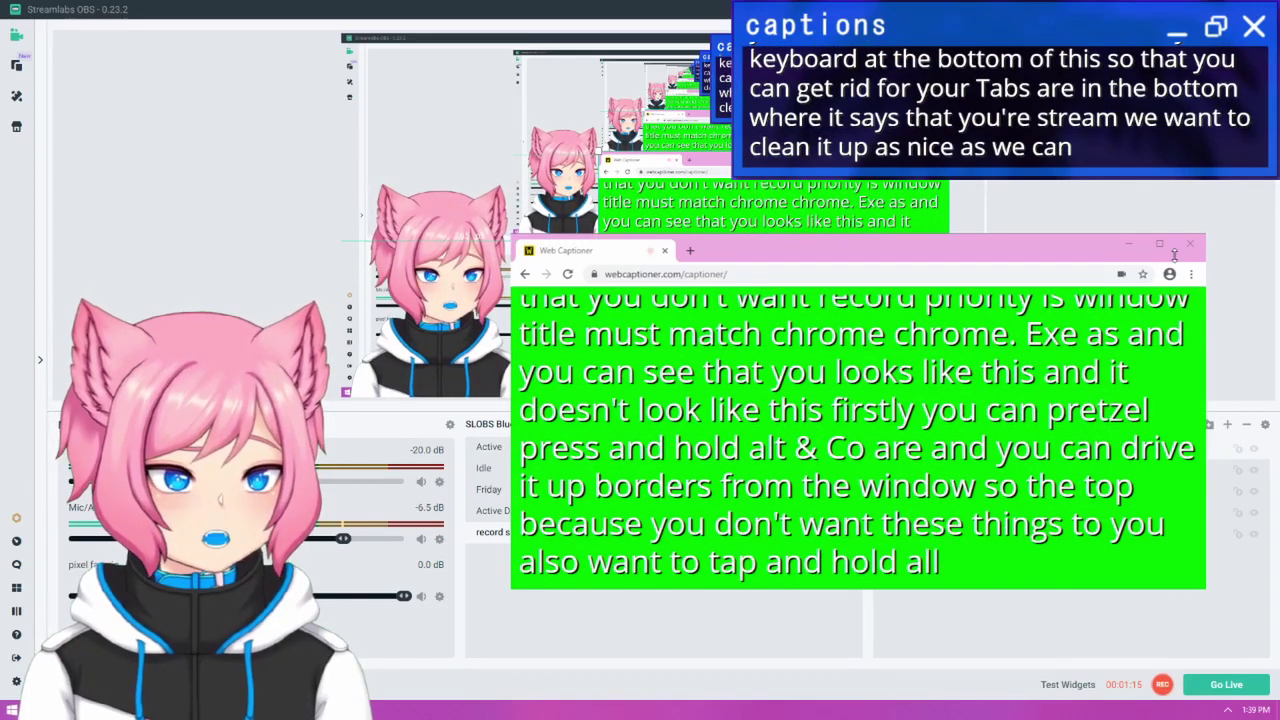
left_click_drag(1175, 257, 1166, 289)
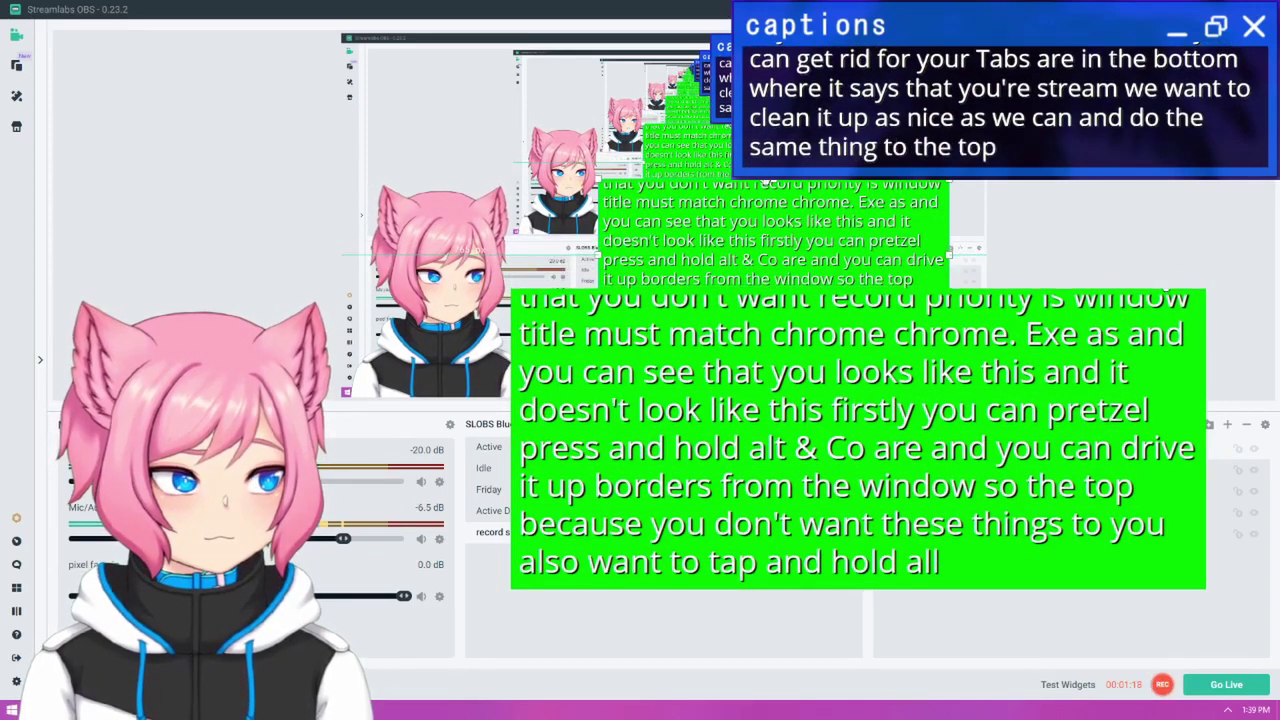
left_click_drag(1170, 315, 1158, 332)
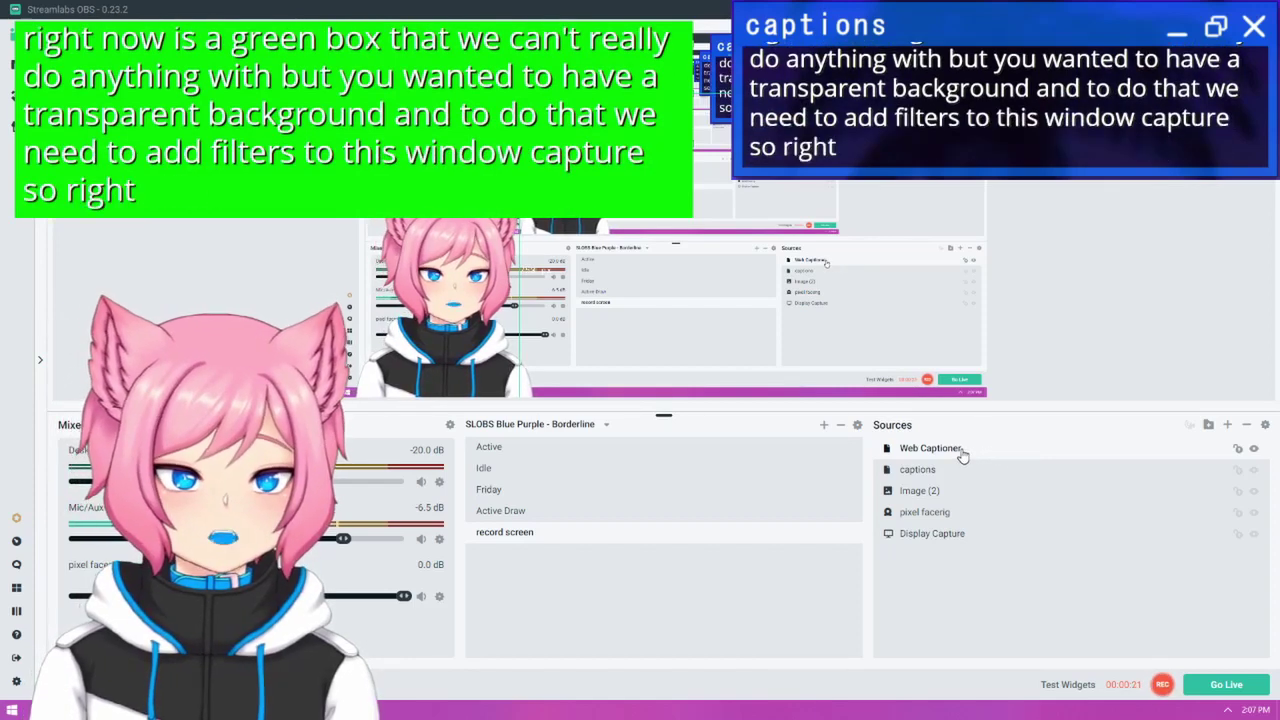
Add a Chroma Key filter to the Web Captioner source from its Filters window.
right_click(962, 452)
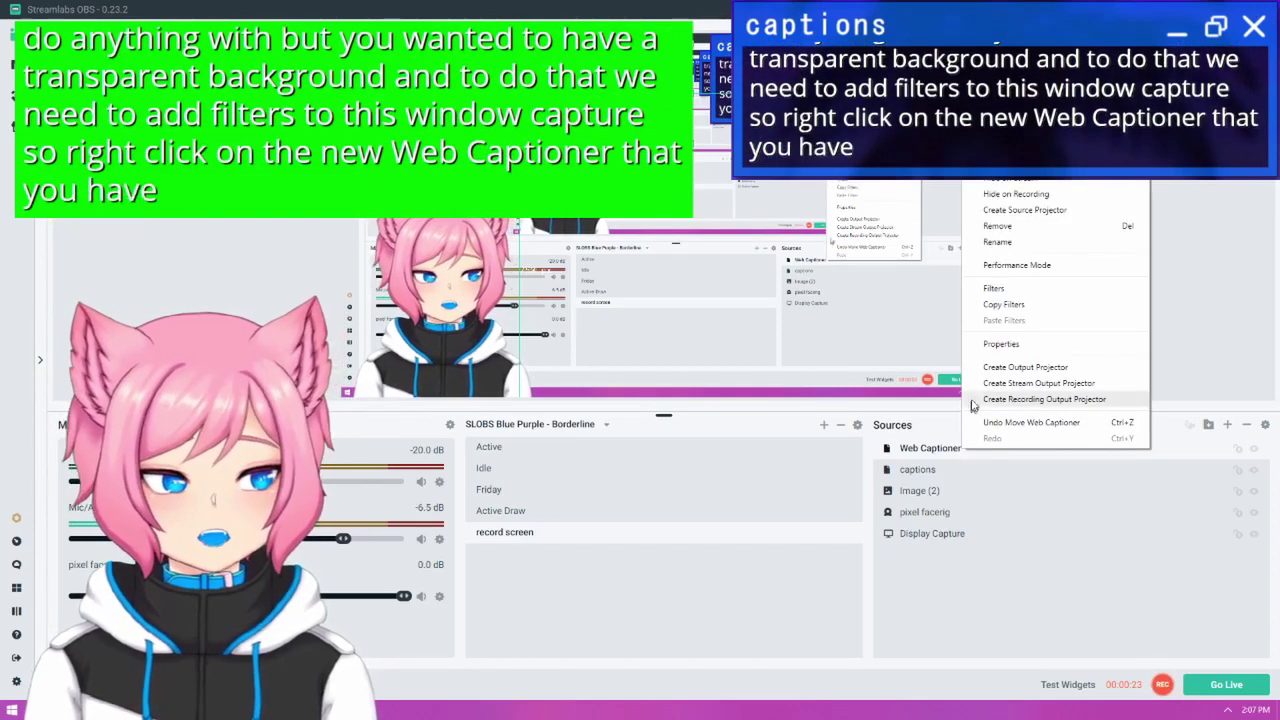
left_click(995, 288)
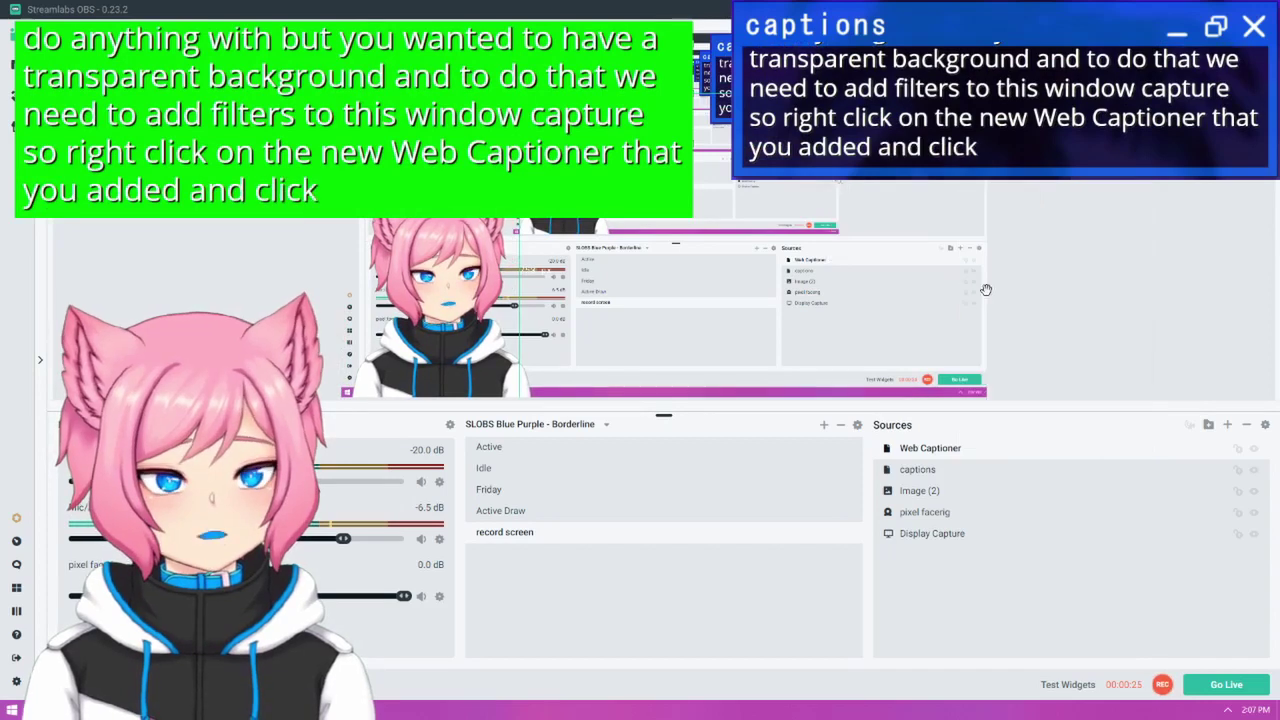
left_click_drag(568, 105, 822, 182)
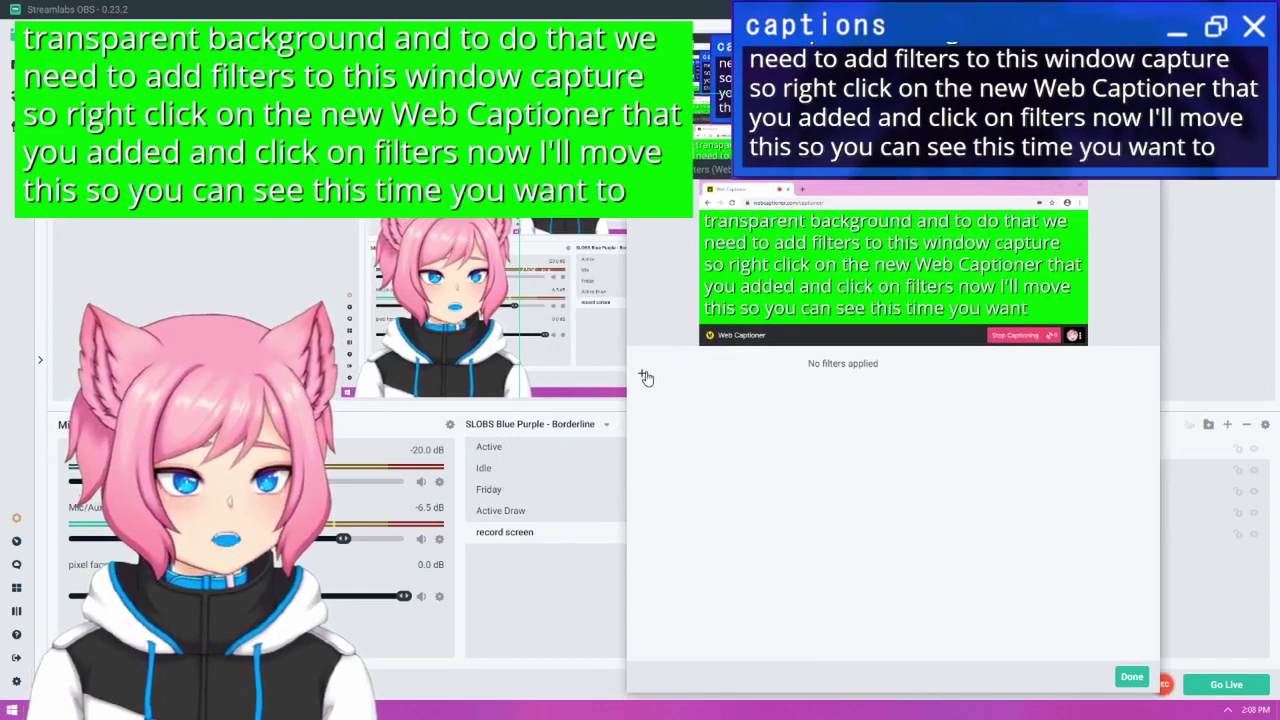
left_click(642, 372)
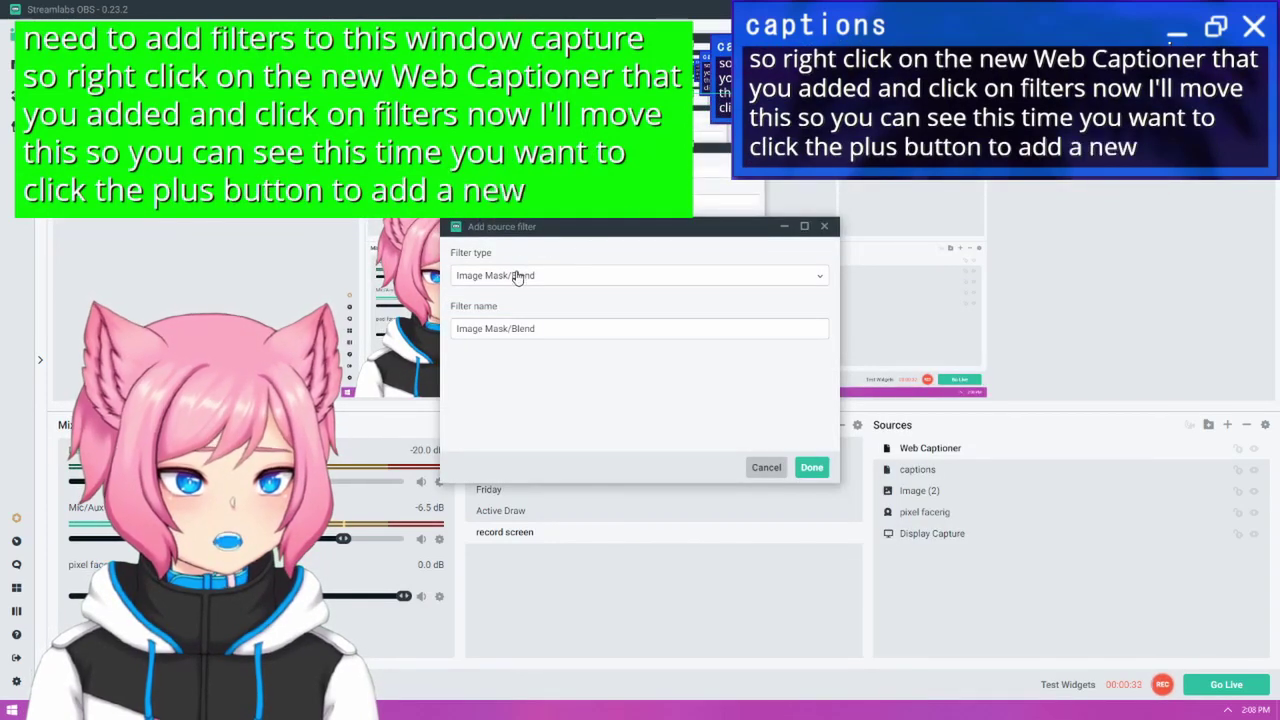
left_click(516, 277)
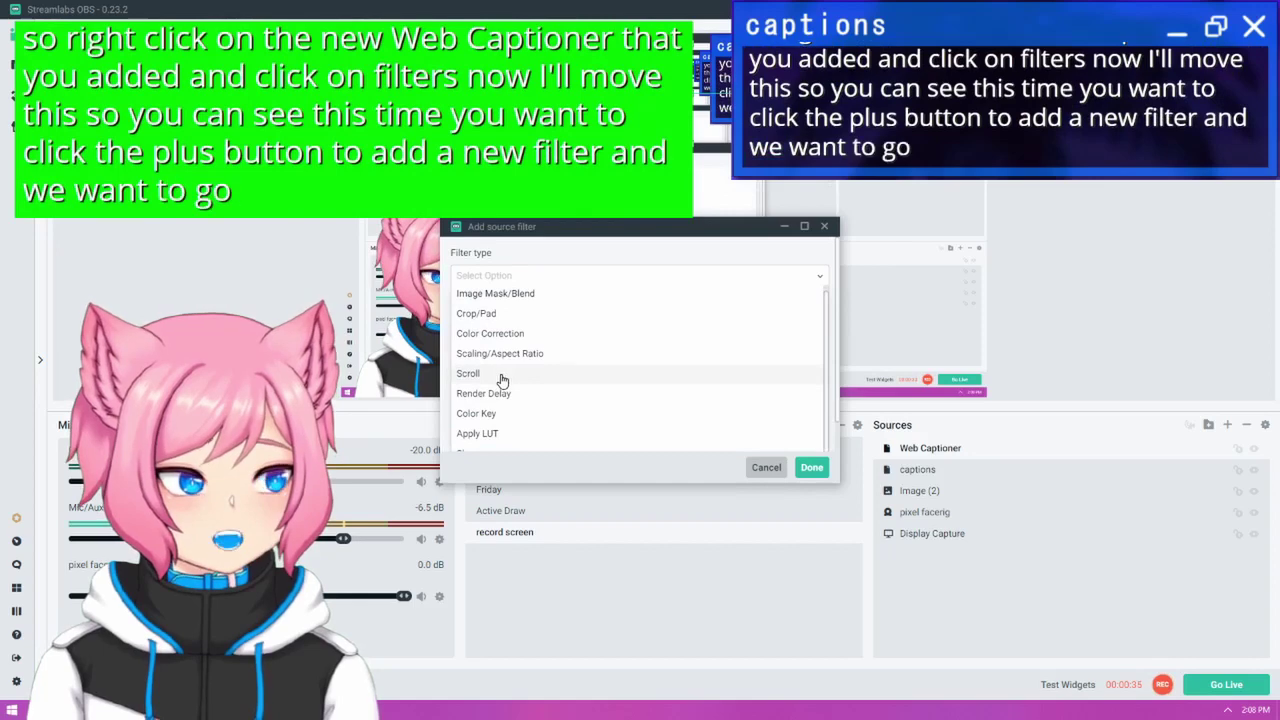
scroll(502, 390, "down", 1)
left_click(502, 442)
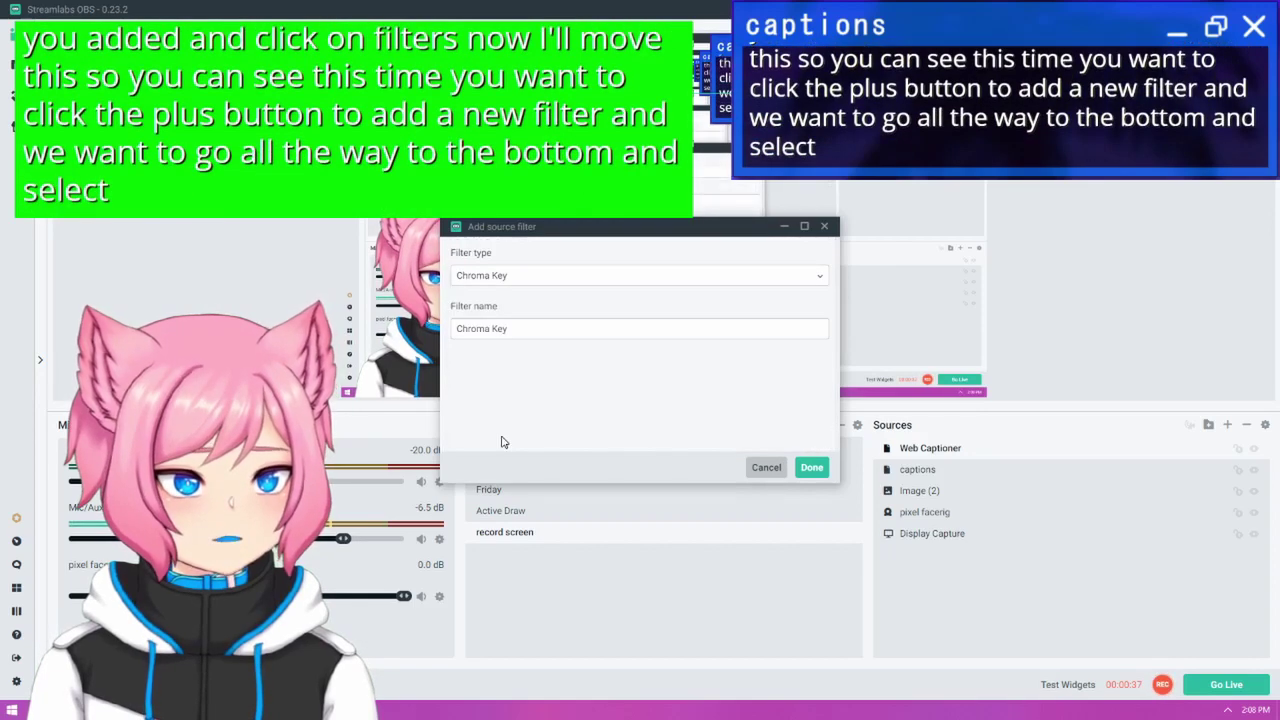
Set the Chroma Key similarity to 211 and close the filter settings.
left_click(811, 467)
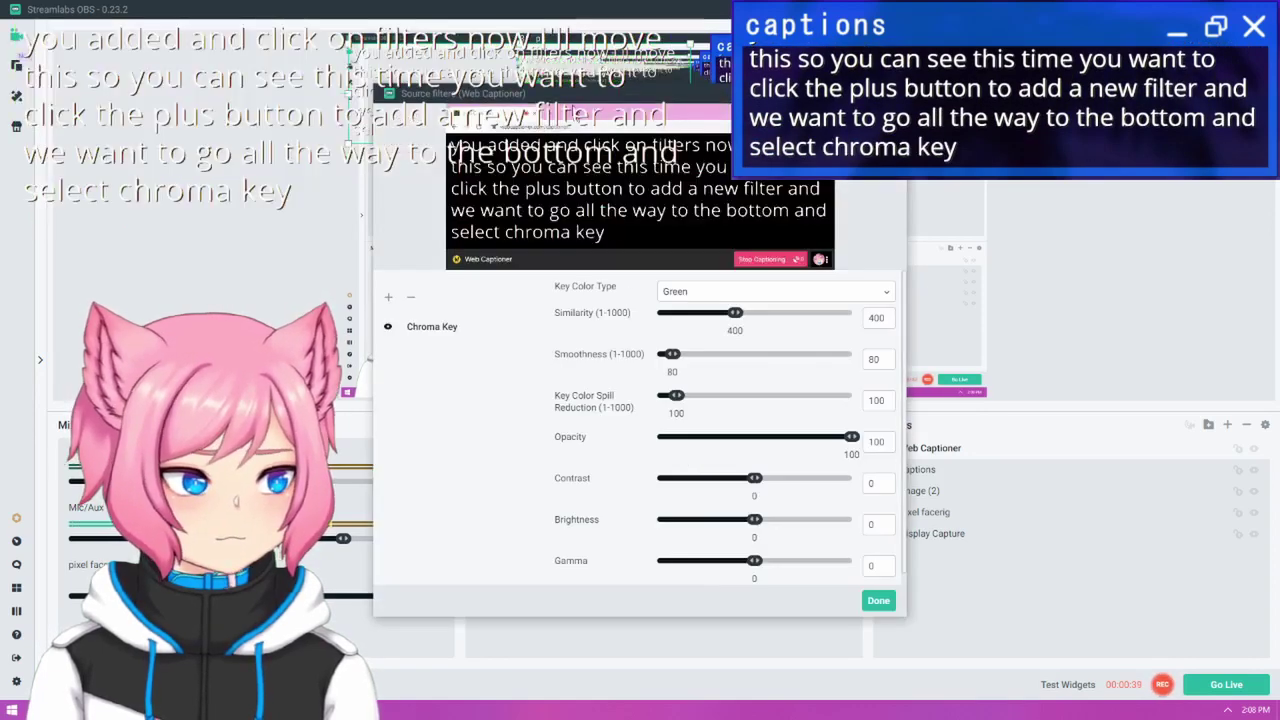
left_click_drag(560, 93, 855, 139)
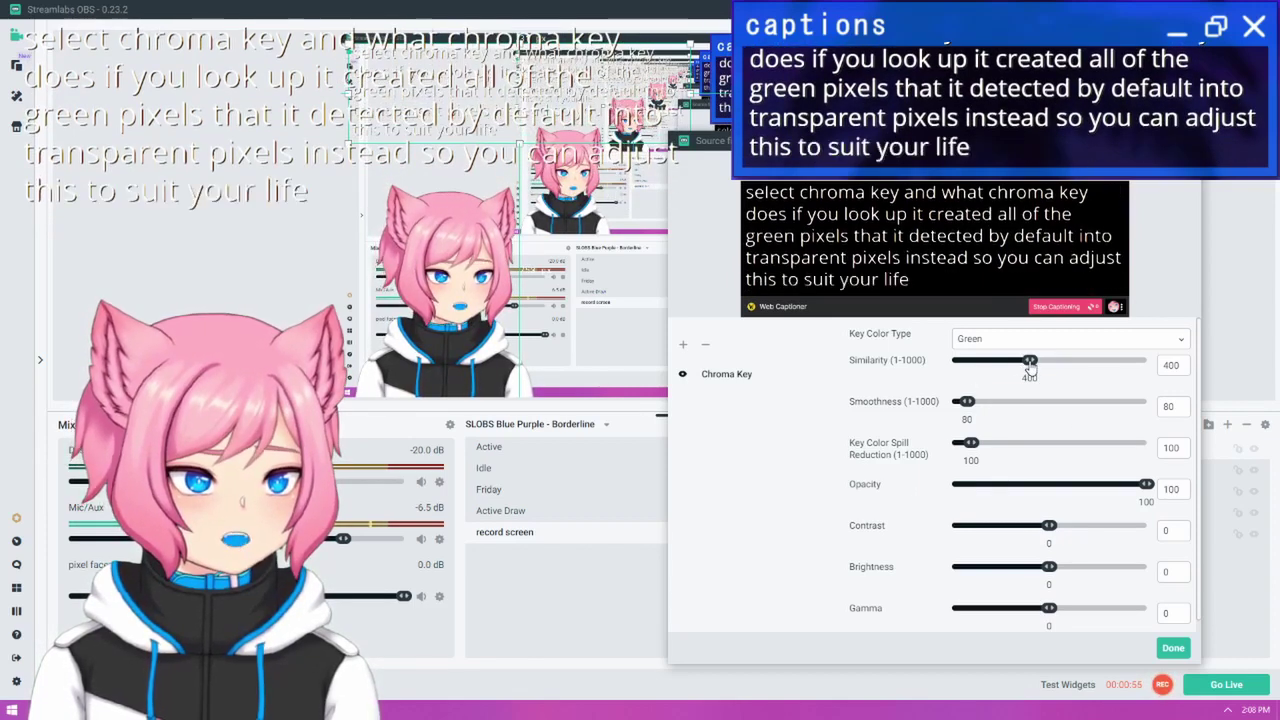
left_click_drag(1030, 361, 1001, 362)
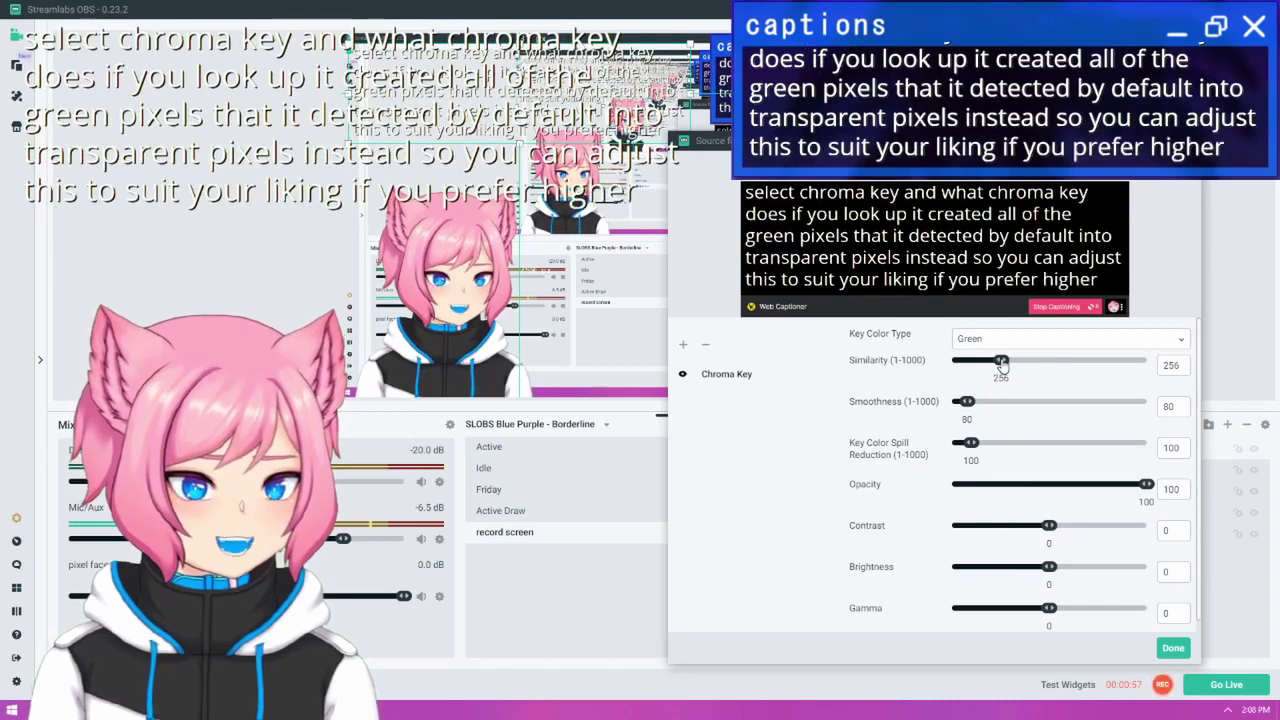
mouse_move(1001, 362)
left_mouse_down()
mouse_move(1047, 363)
mouse_move(1001, 368)
left_mouse_up()
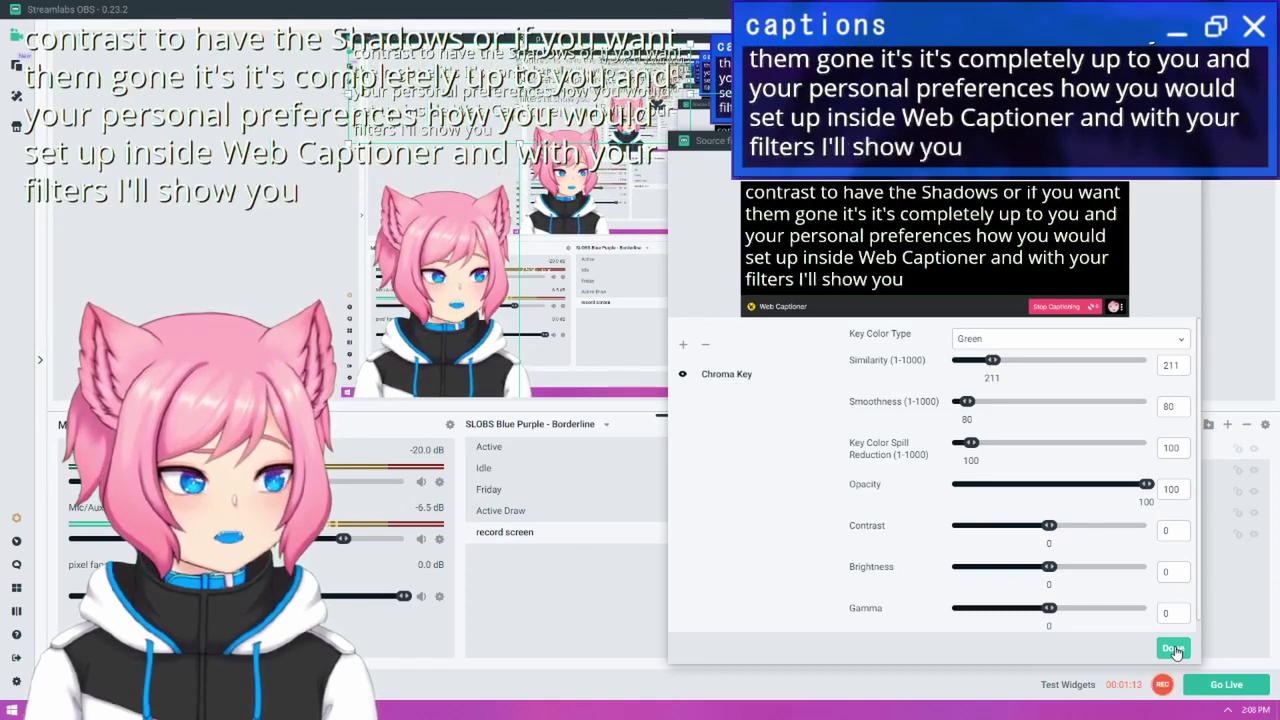
left_click(1174, 650)
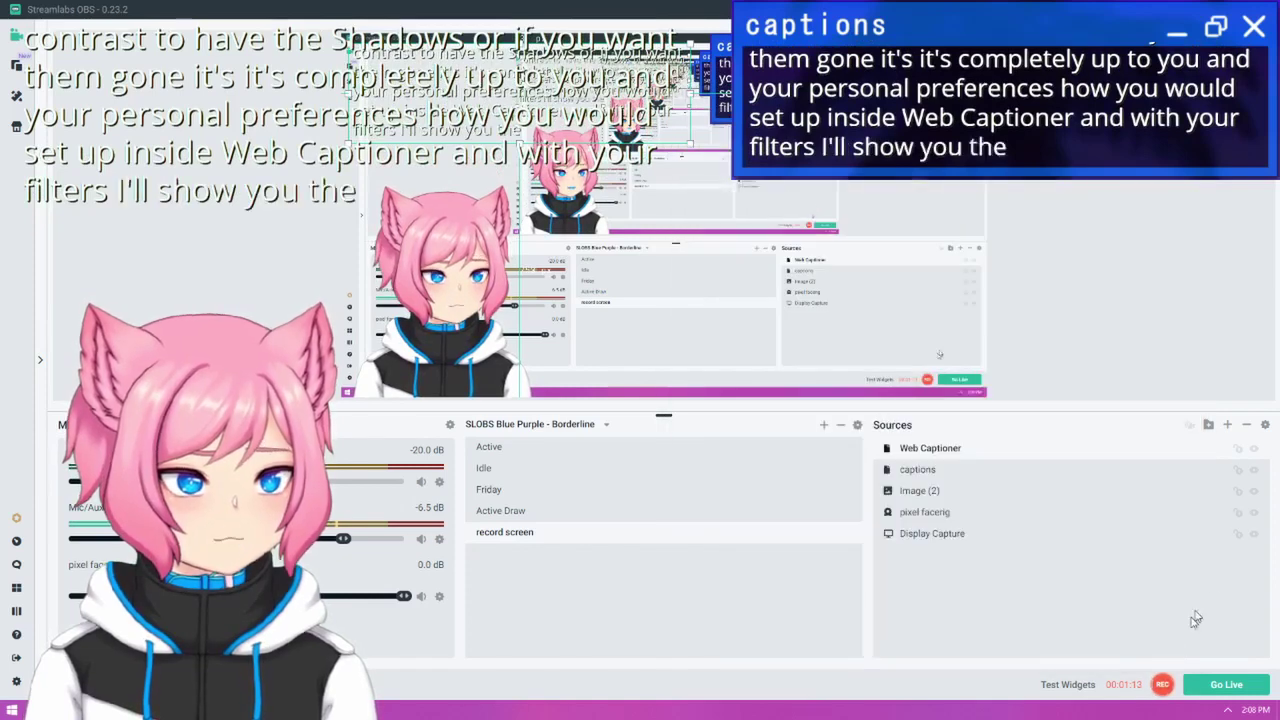
Check the captions source's properties, then open its Chroma Key filter showing similarity 64, smoothness 265.
left_click(955, 474)
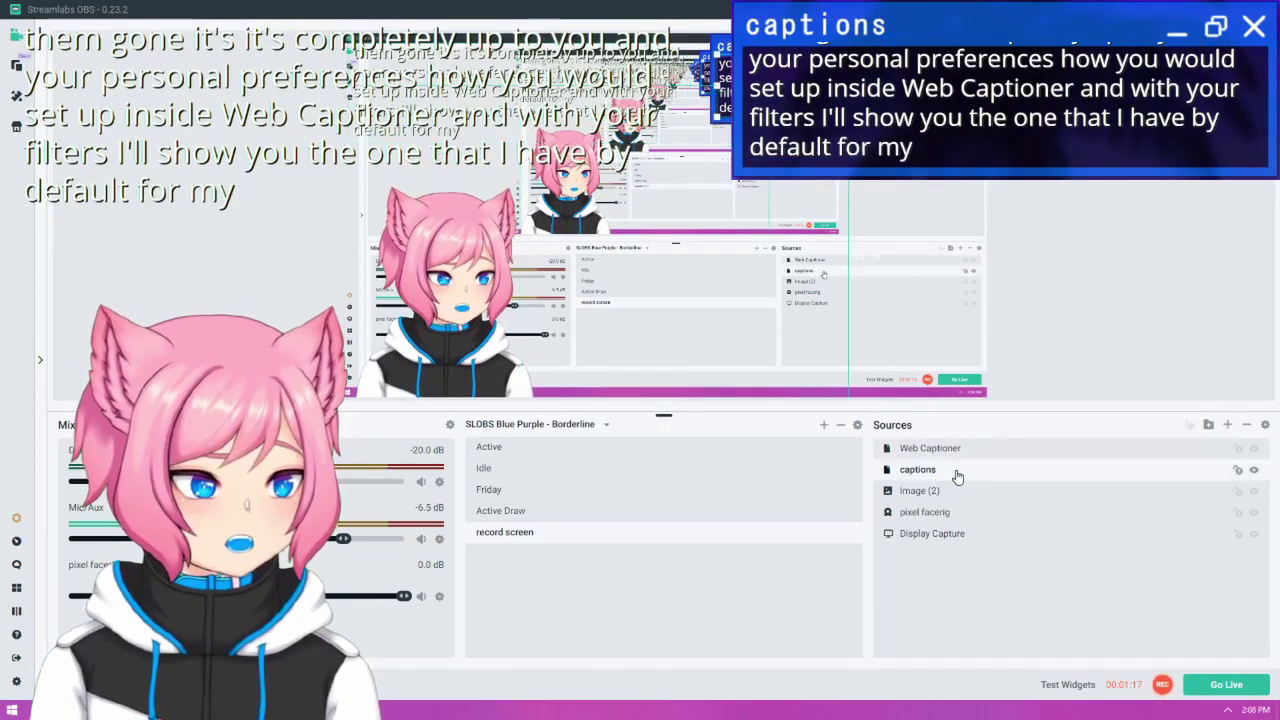
double_click(958, 477)
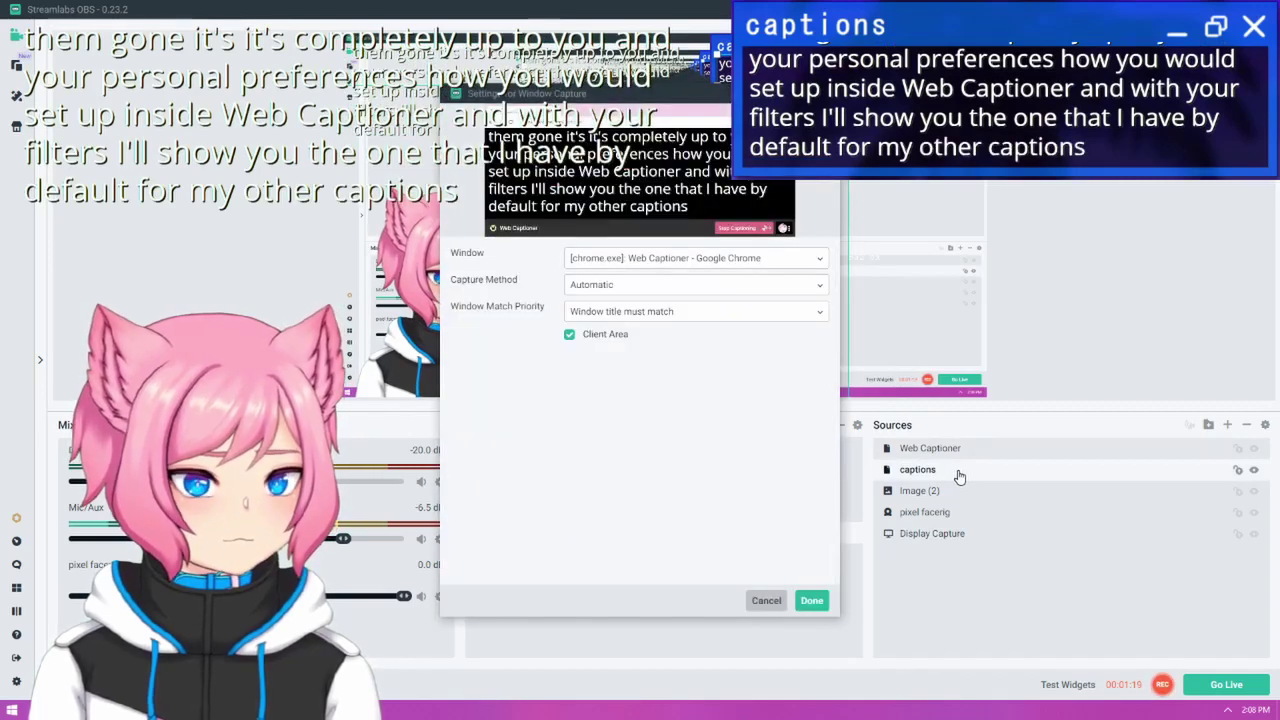
left_click(766, 600)
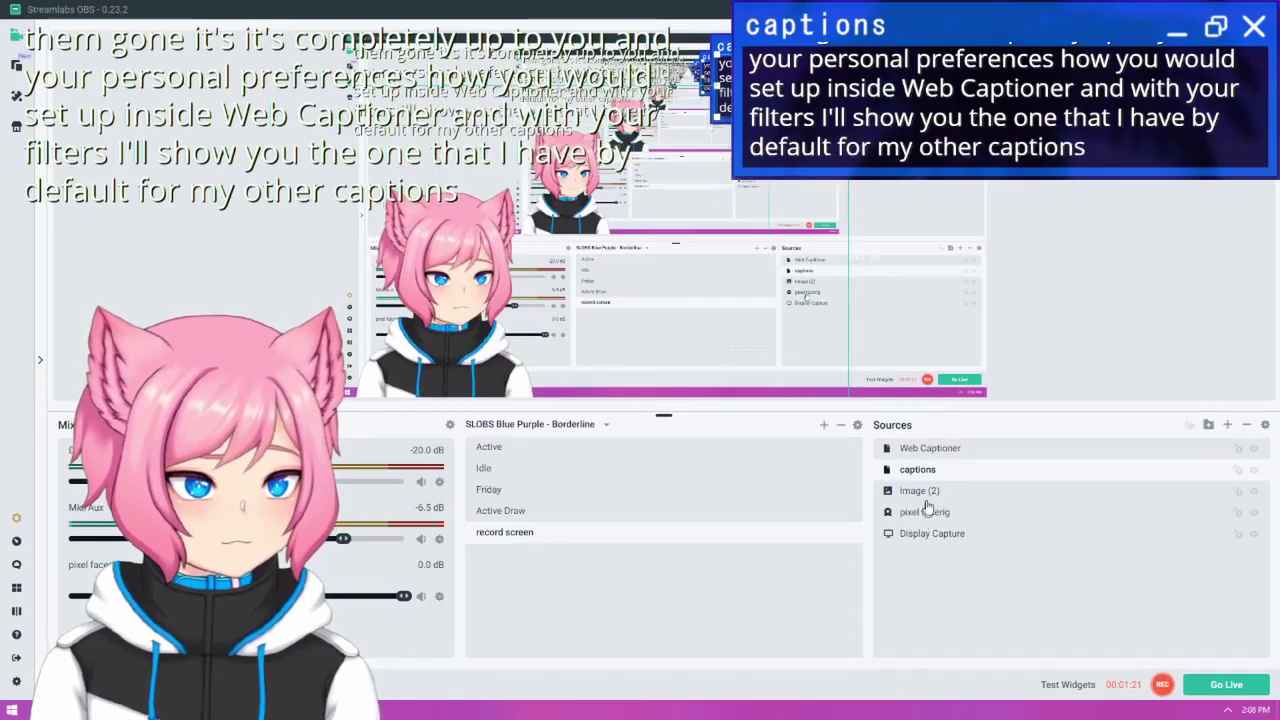
right_click(918, 470)
left_click(954, 308)
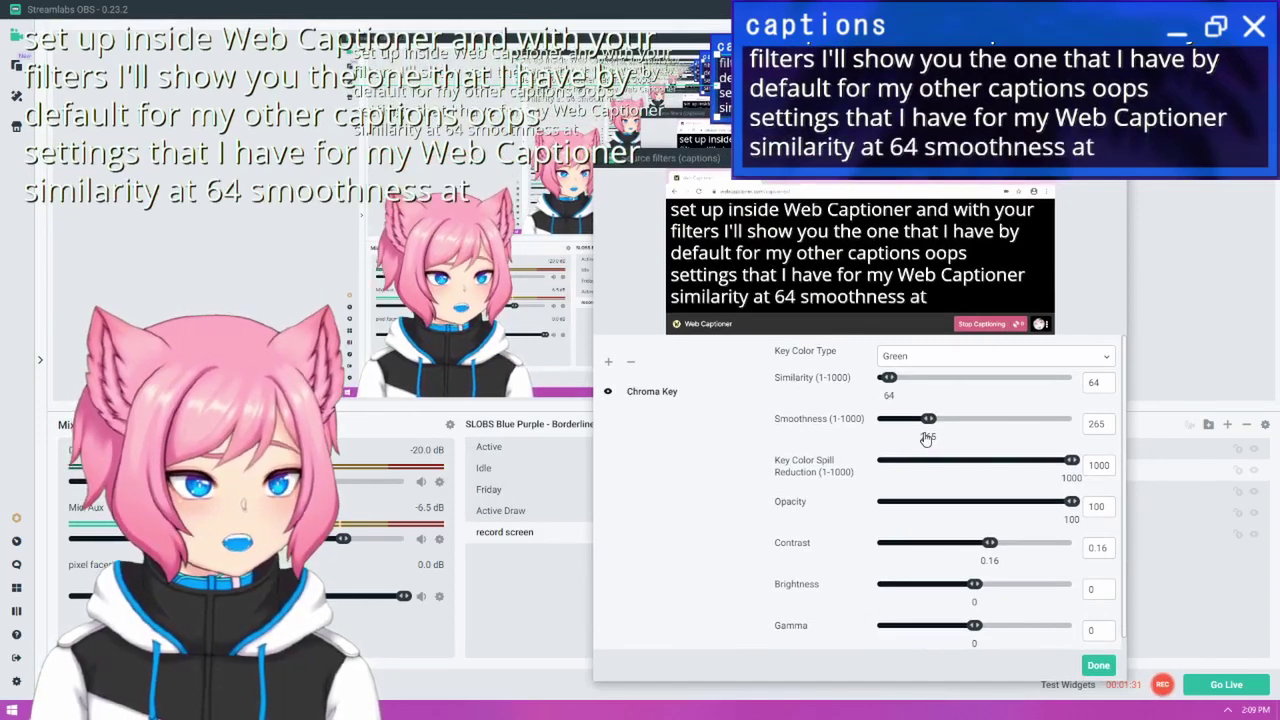
scroll(853, 511, "down", 1)
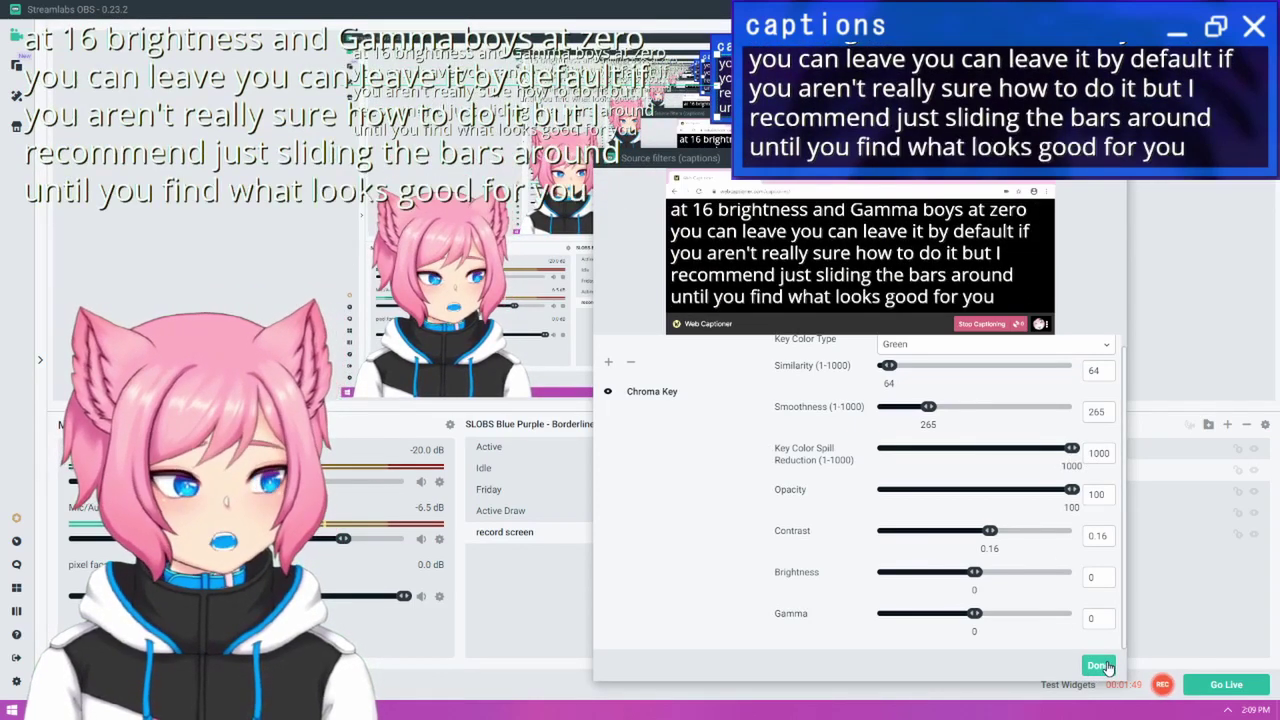
Close the Source filters window and hide the Web Captioner source from the scene.
left_click(1100, 666)
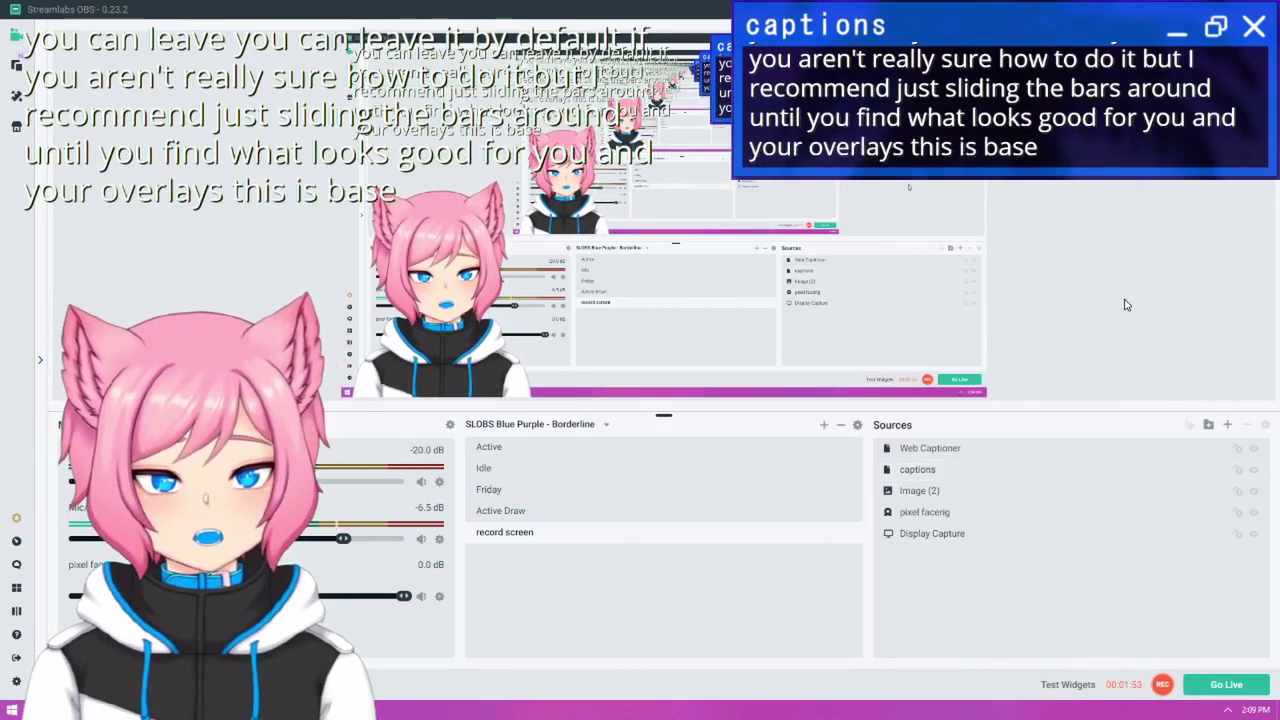
left_click(1254, 451)
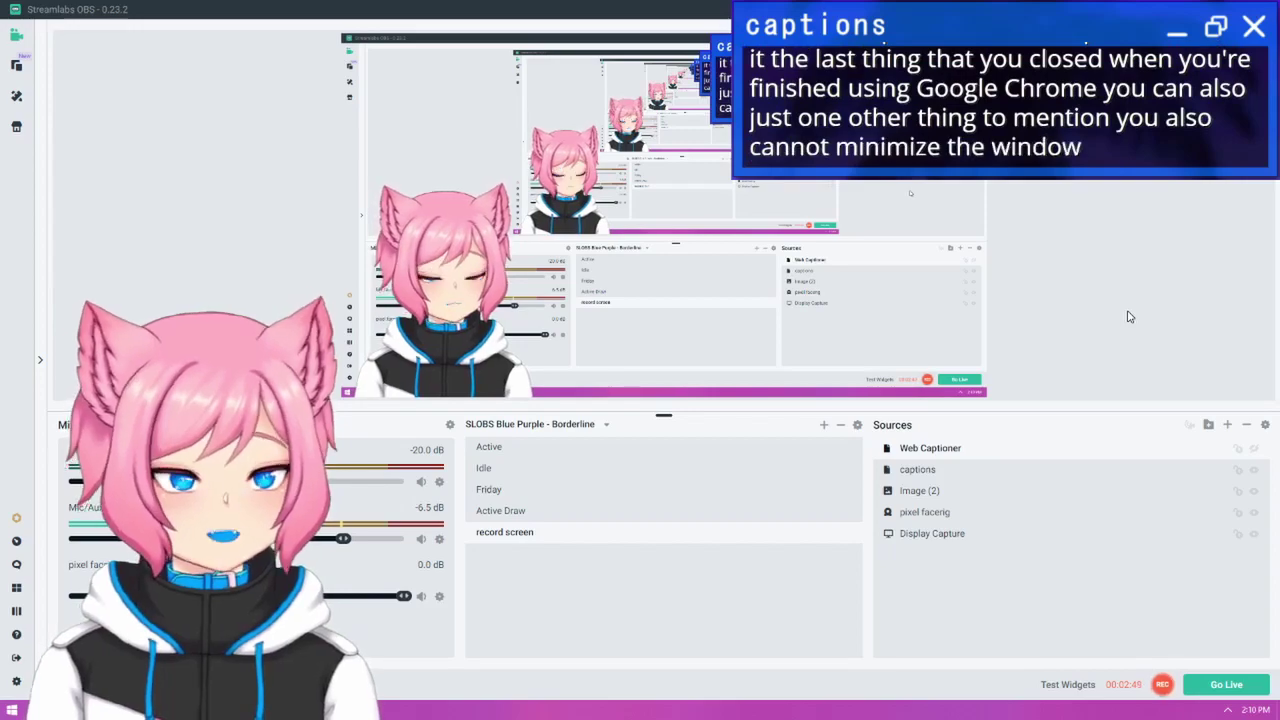
Move the Web Captioner Chrome window down to the screen's bottom edge, mostly out of sight.
left_click_drag(0, 128, 940, 320)
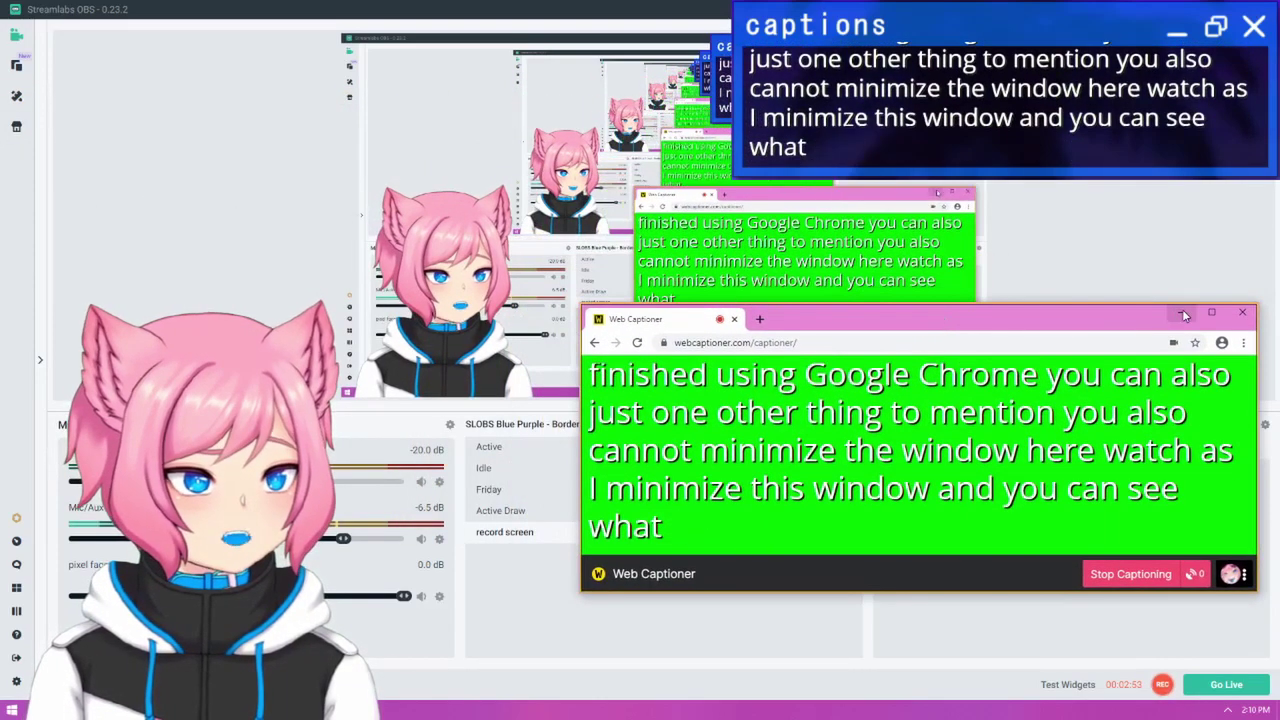
left_click(1181, 312)
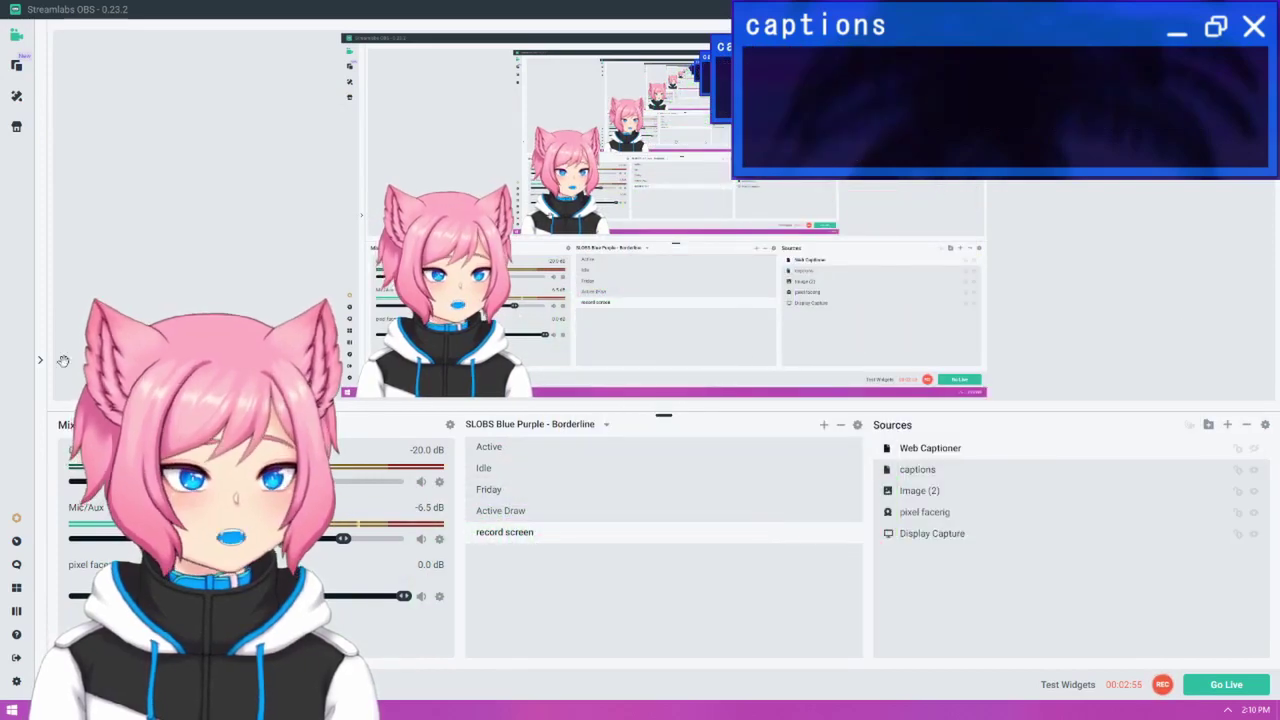
key("alt+Tab")
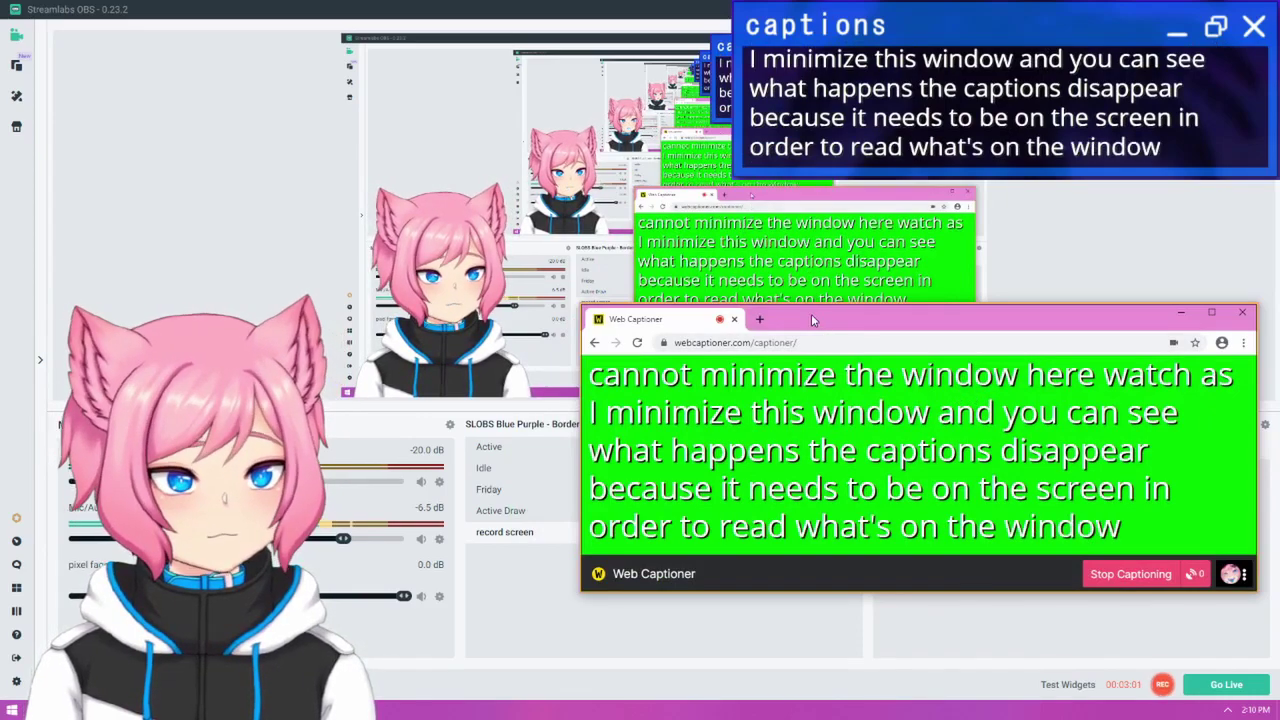
left_click_drag(811, 314, 647, 698)
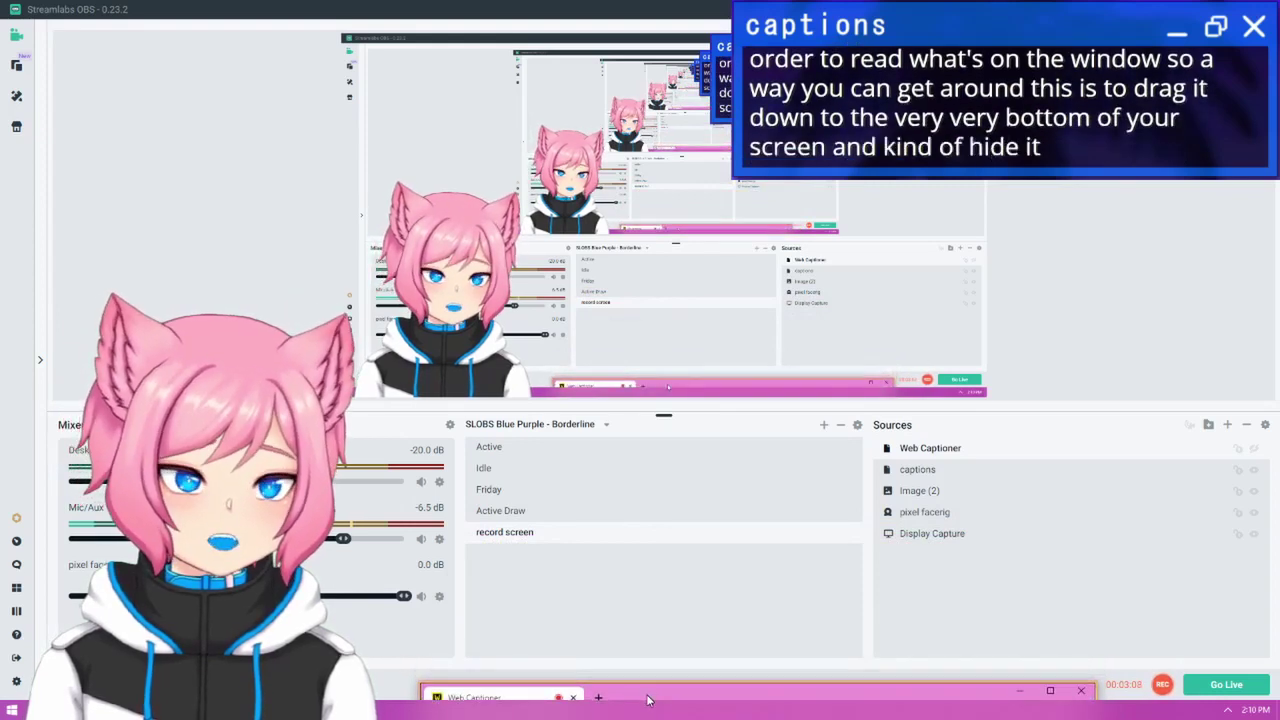
left_click(651, 634)
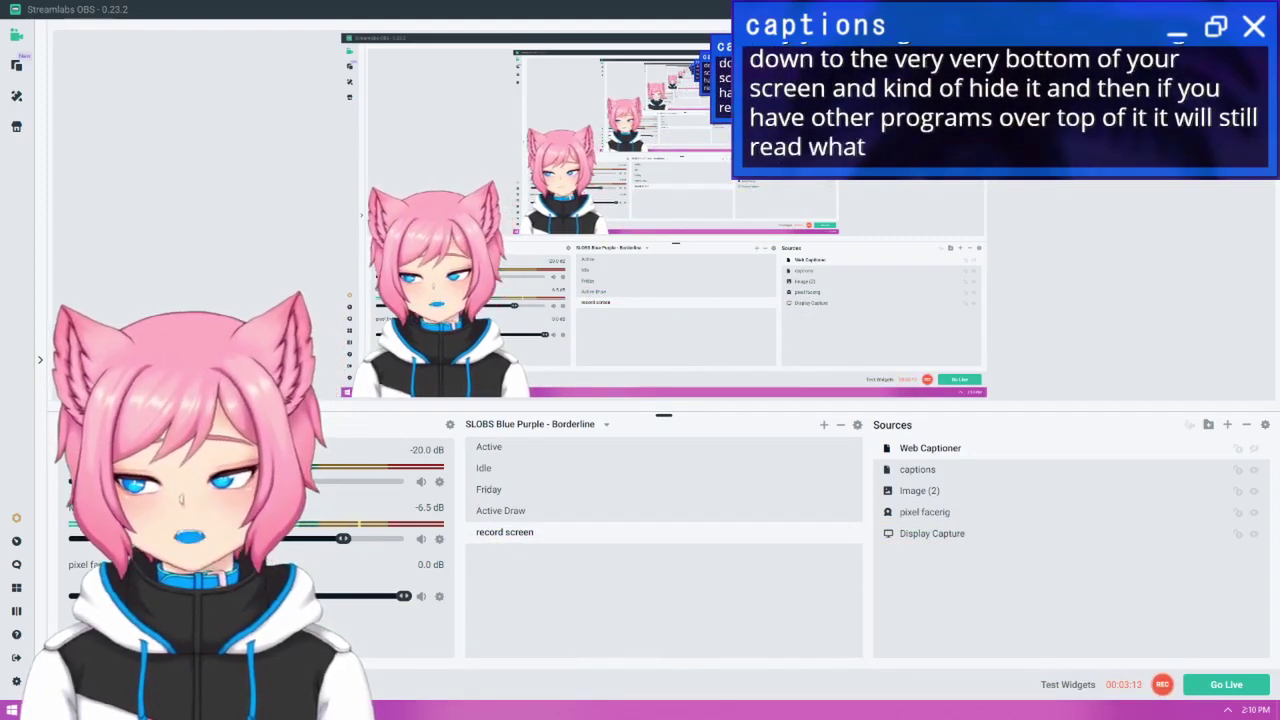
key("alt+Tab")
left_click_drag(787, 697, 872, 418)
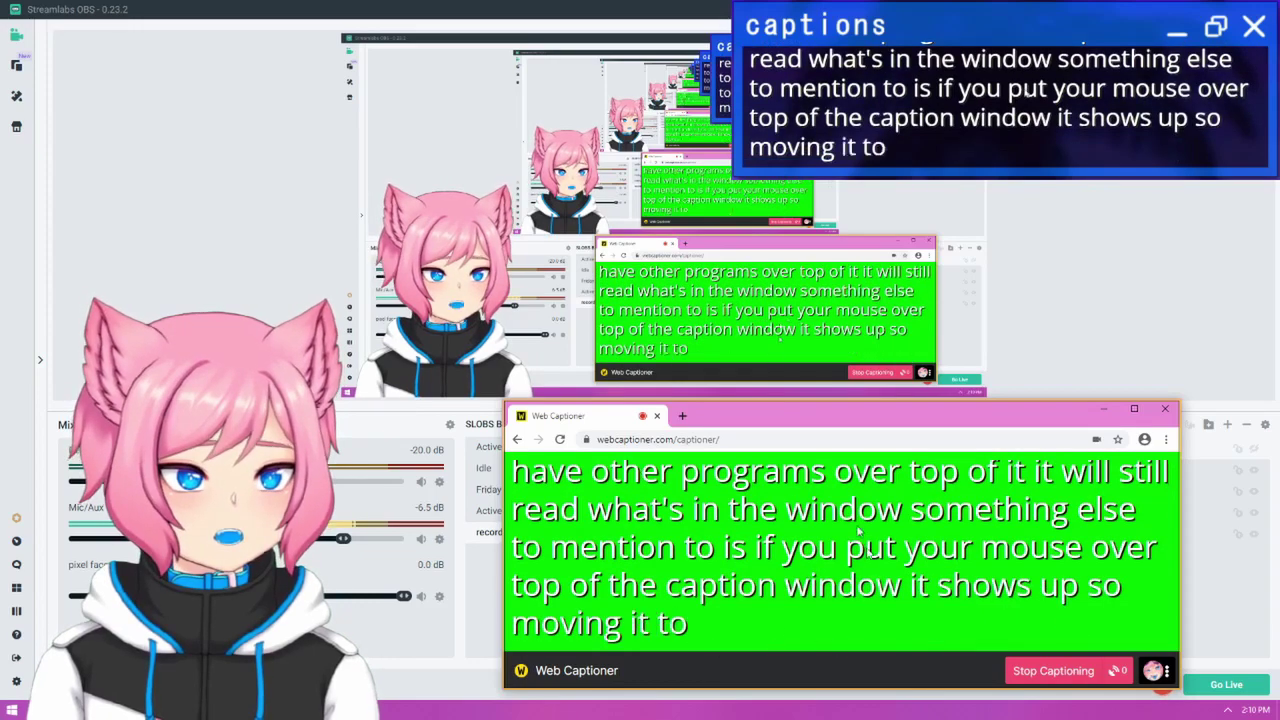
left_click_drag(872, 419, 782, 704)
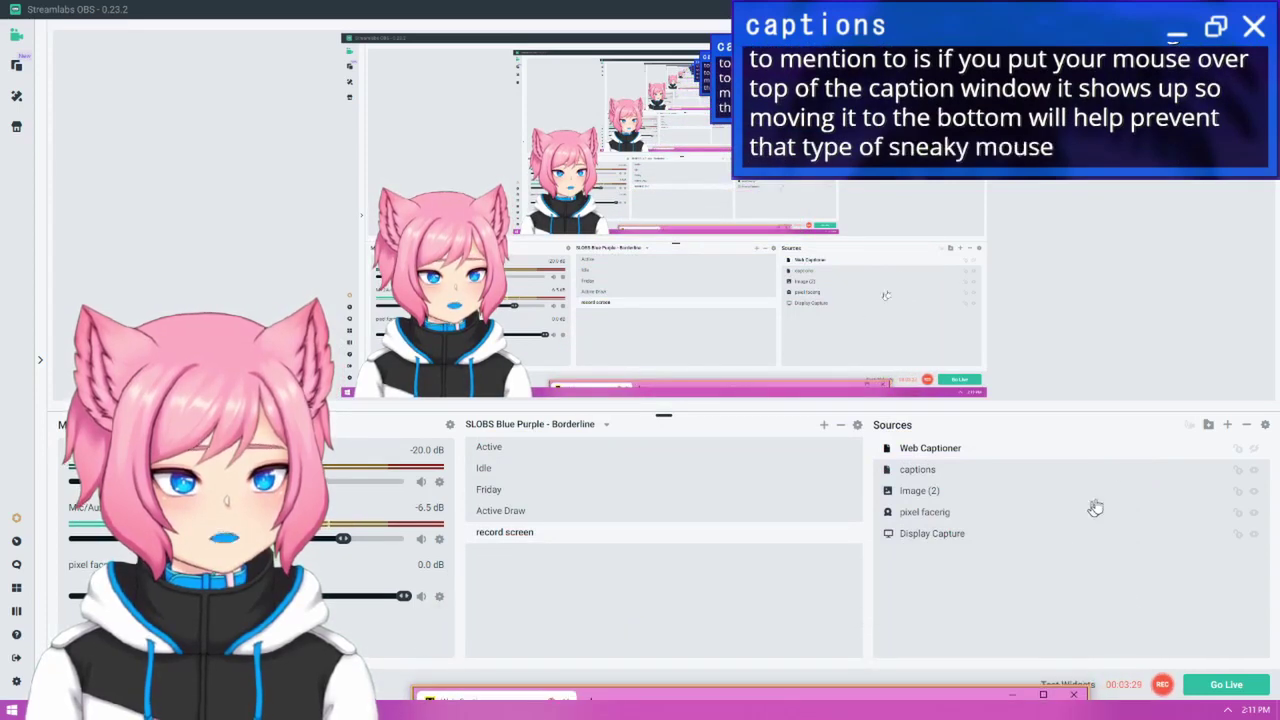